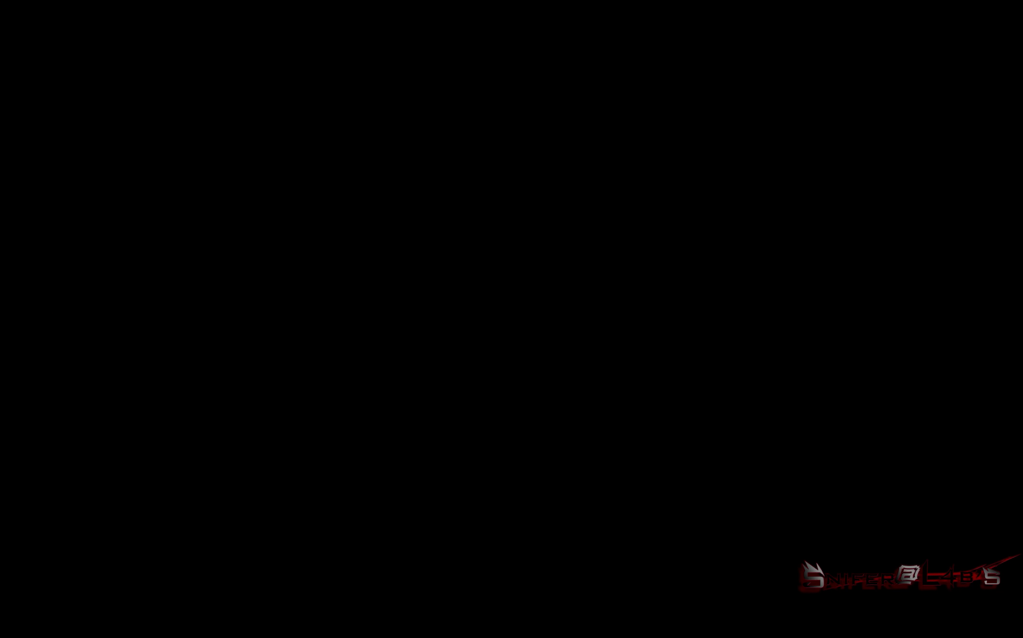
Make the Tipo de Gasto and Total headers bold, italic and green, then reselect them for filling
left_click(431, 25)
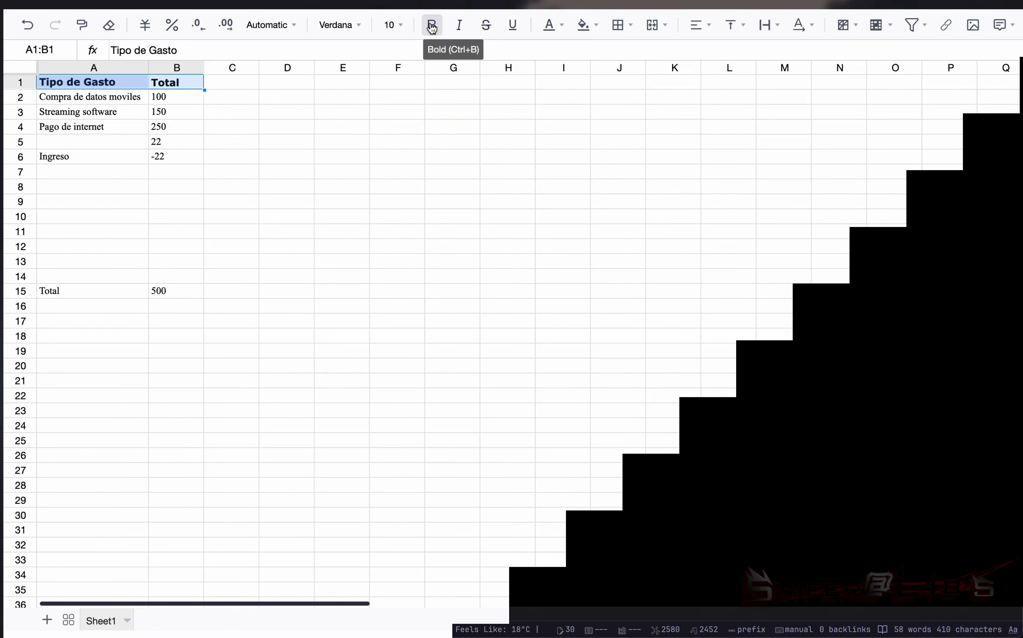
left_click(459, 26)
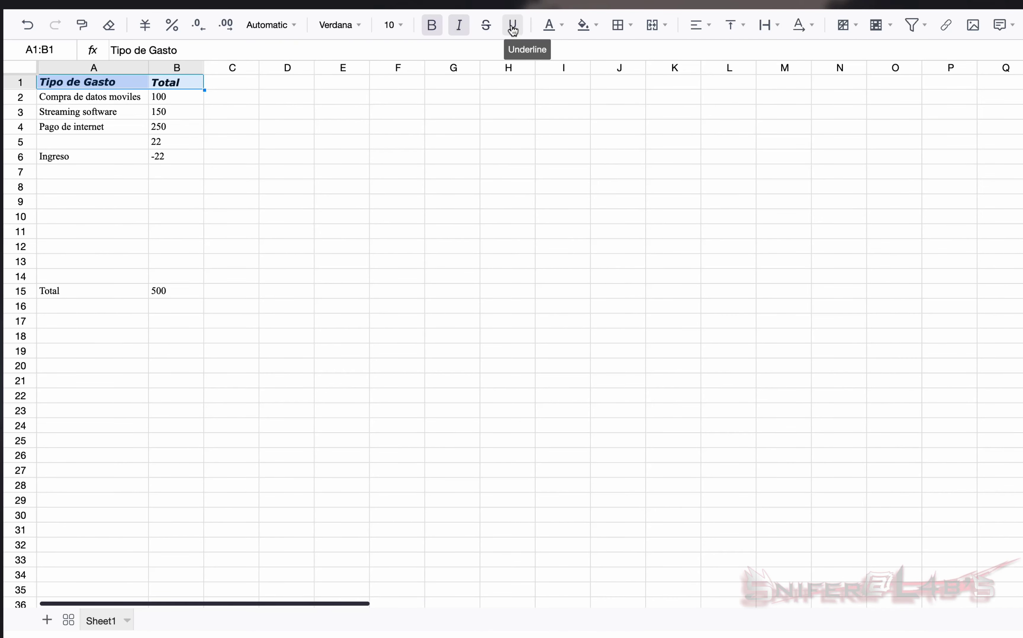
left_click(561, 25)
left_click(618, 129)
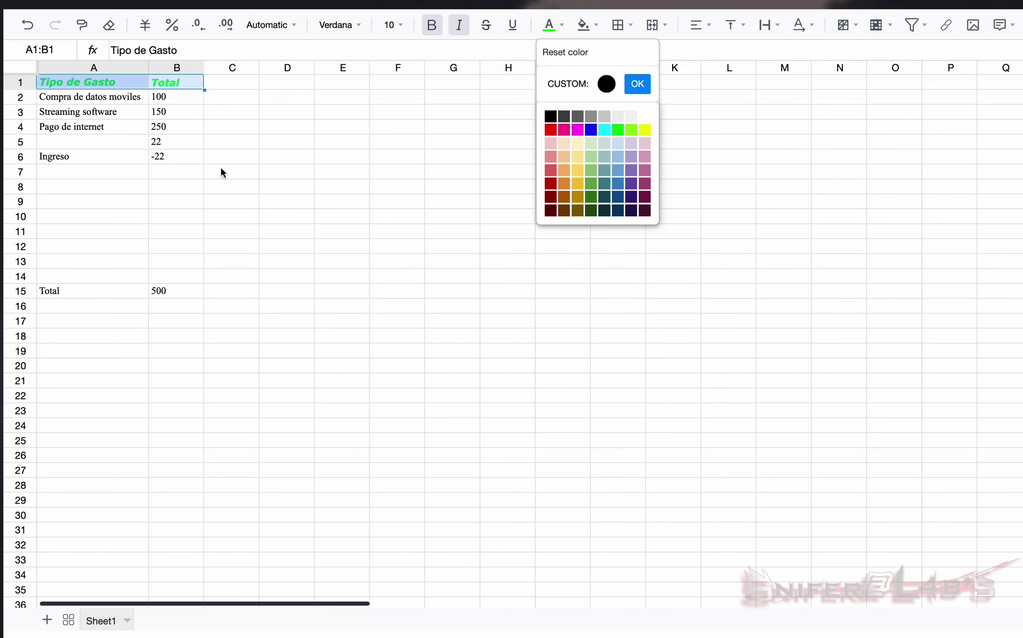
left_click(222, 167)
left_click_drag(105, 81, 183, 80)
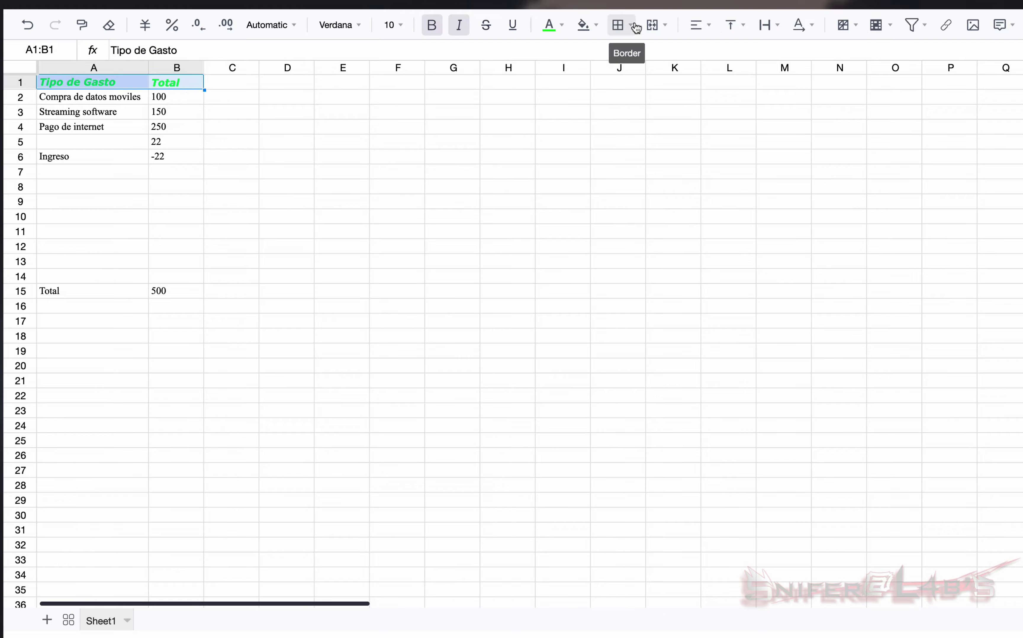
left_click(599, 26)
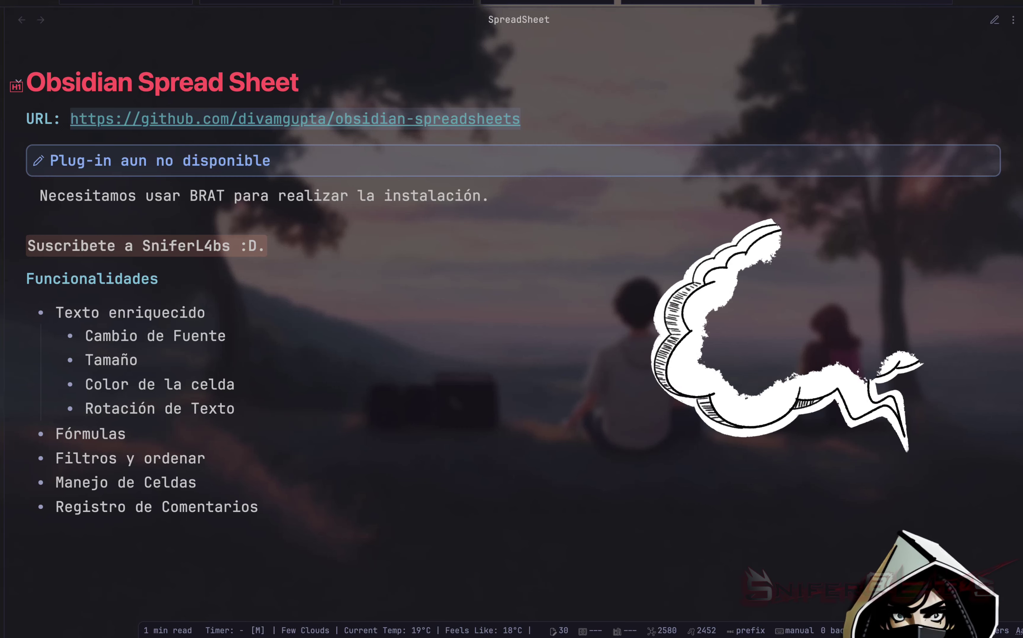
Add the divamgupta/obsidian-spreadsheets GitHub repository with BRAT's 'Add a beta plugin' command
key("super+p")
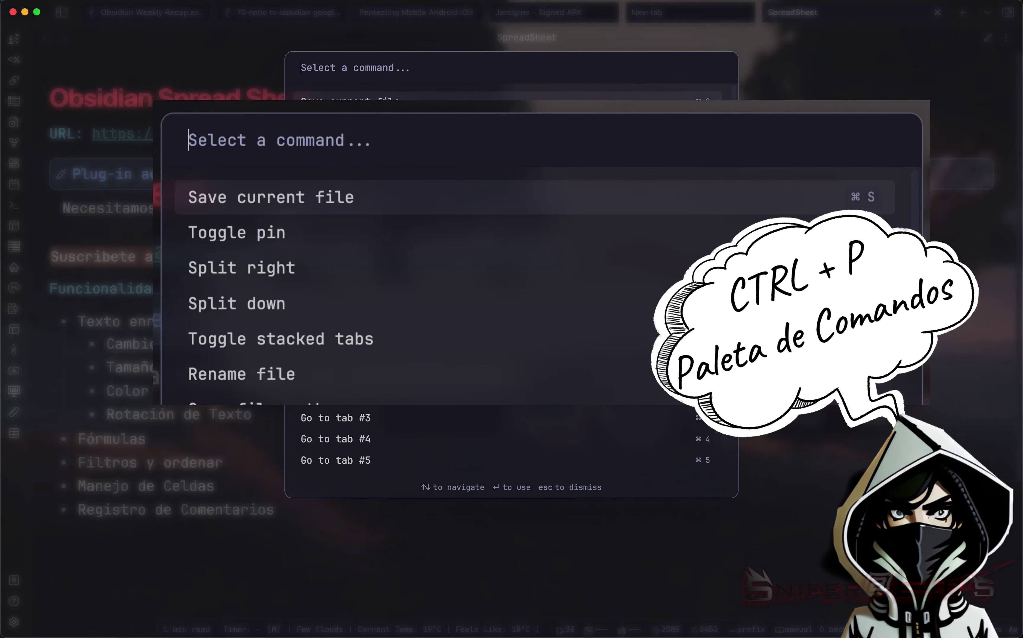
type("Add be")
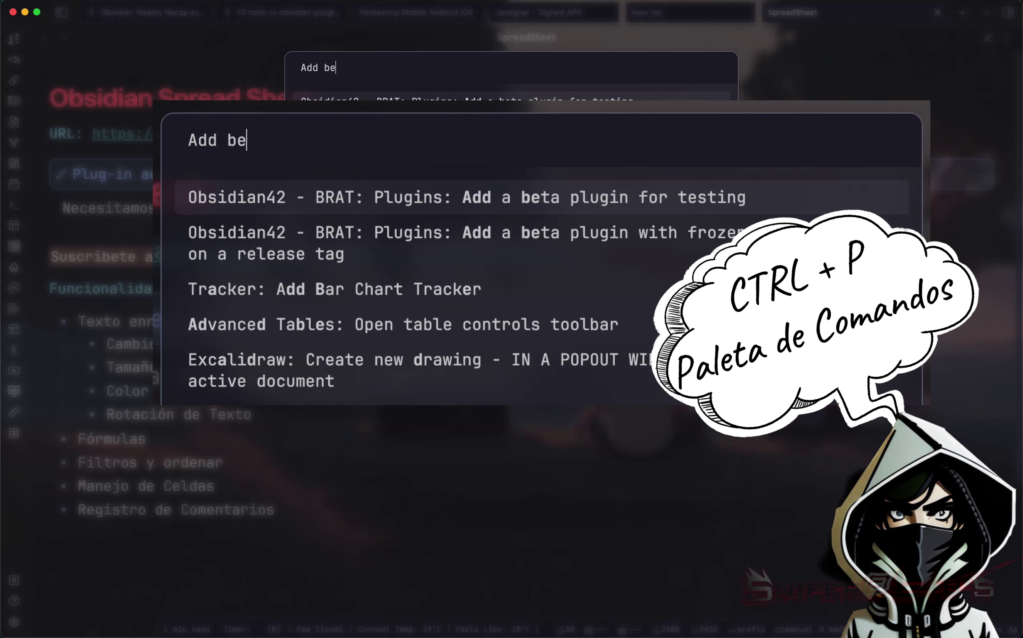
type("ta")
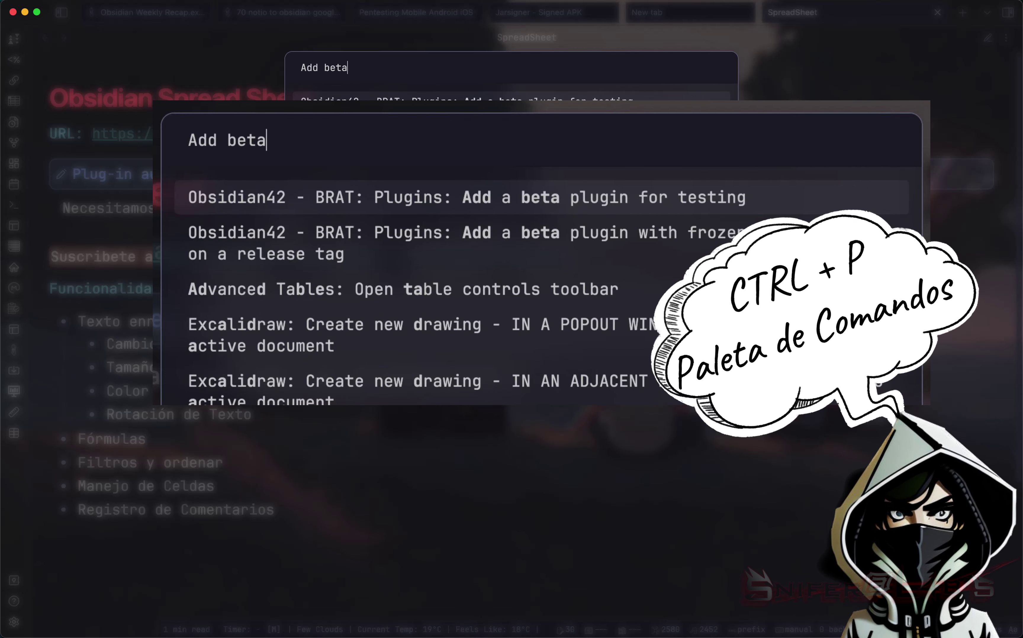
key("Return")
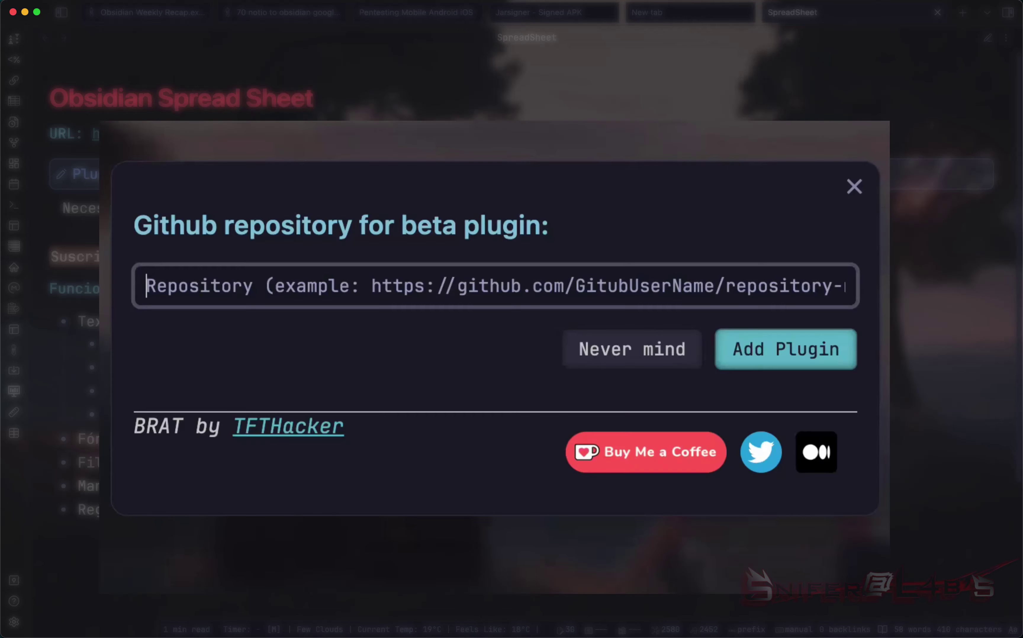
type("https://github.com/divamgupta/obsidian-spreadsheets")
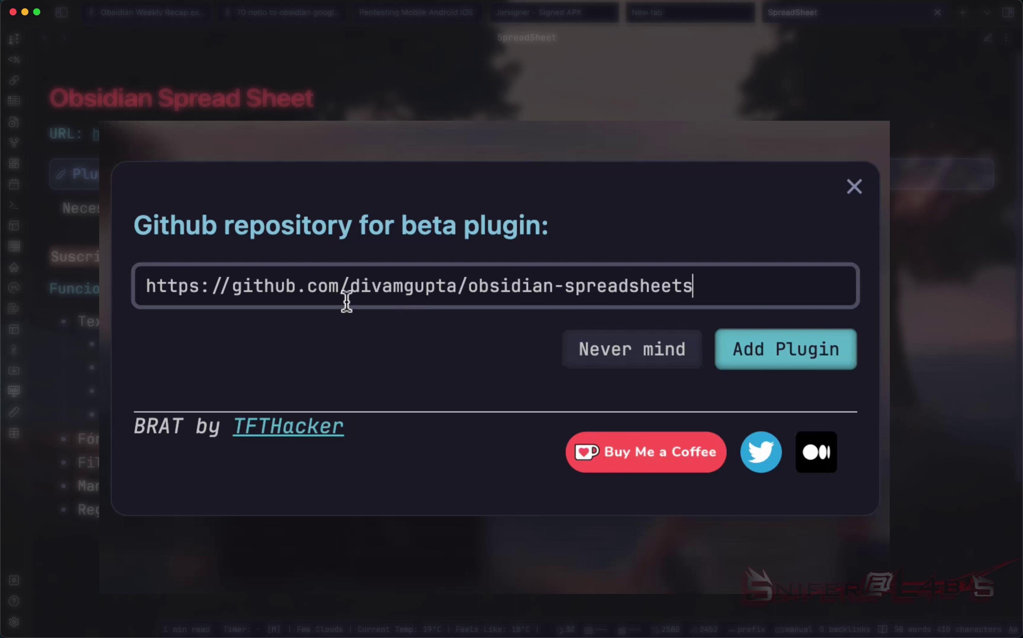
left_click(805, 355)
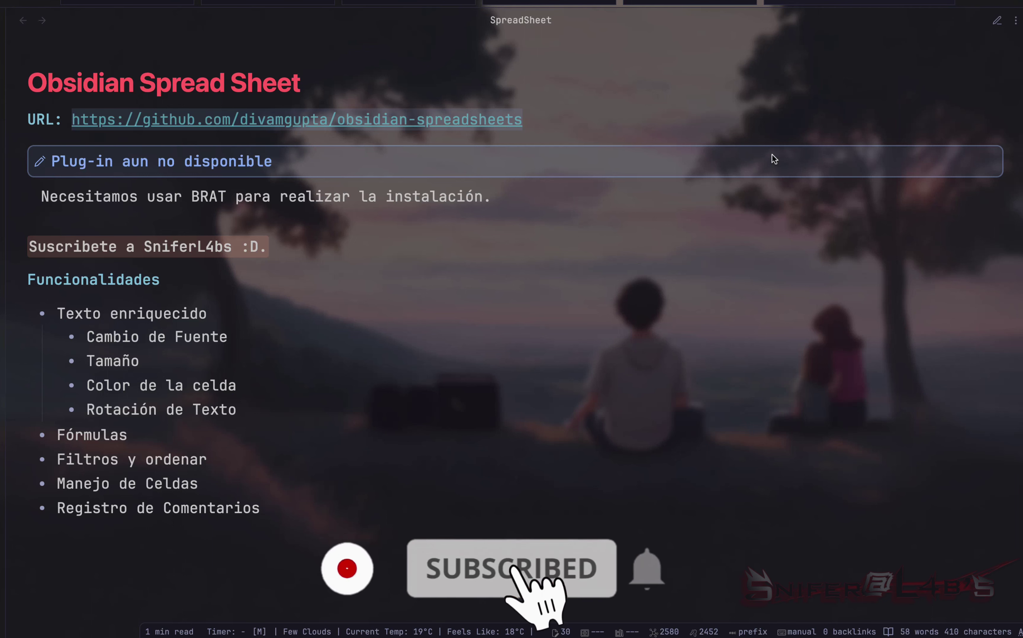
Search 'spread' in Community plugins settings and switch on the Spreadsheets plugin
key("ctrl+comma")
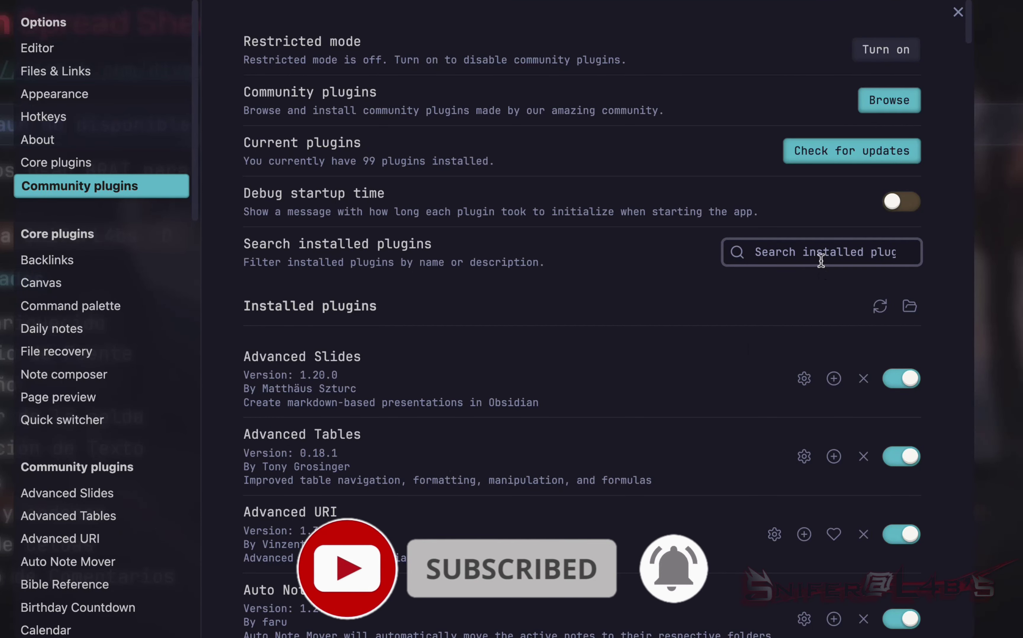
type("spread")
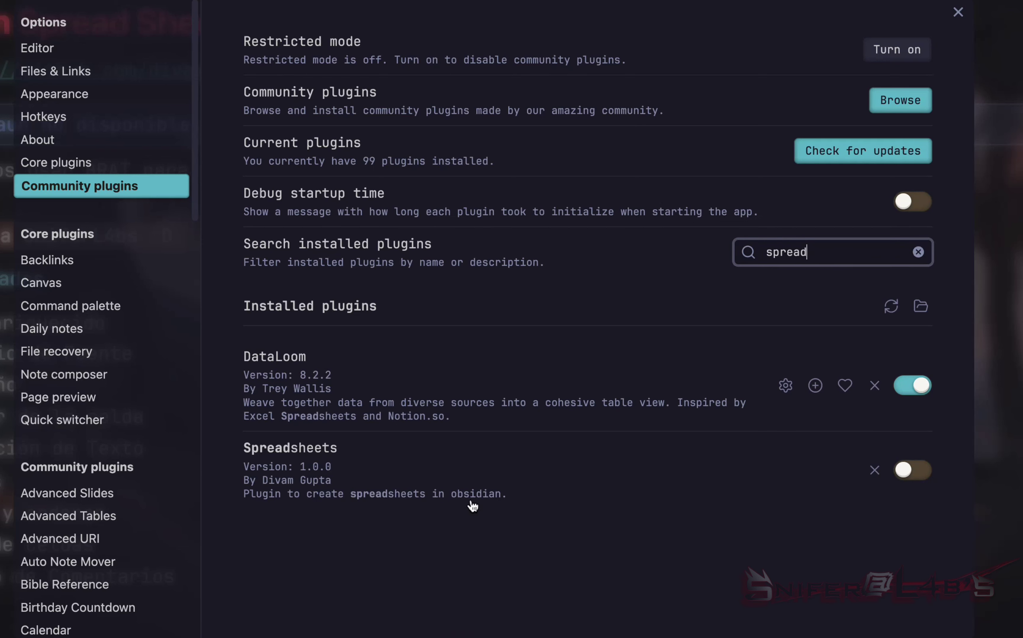
left_click(922, 471)
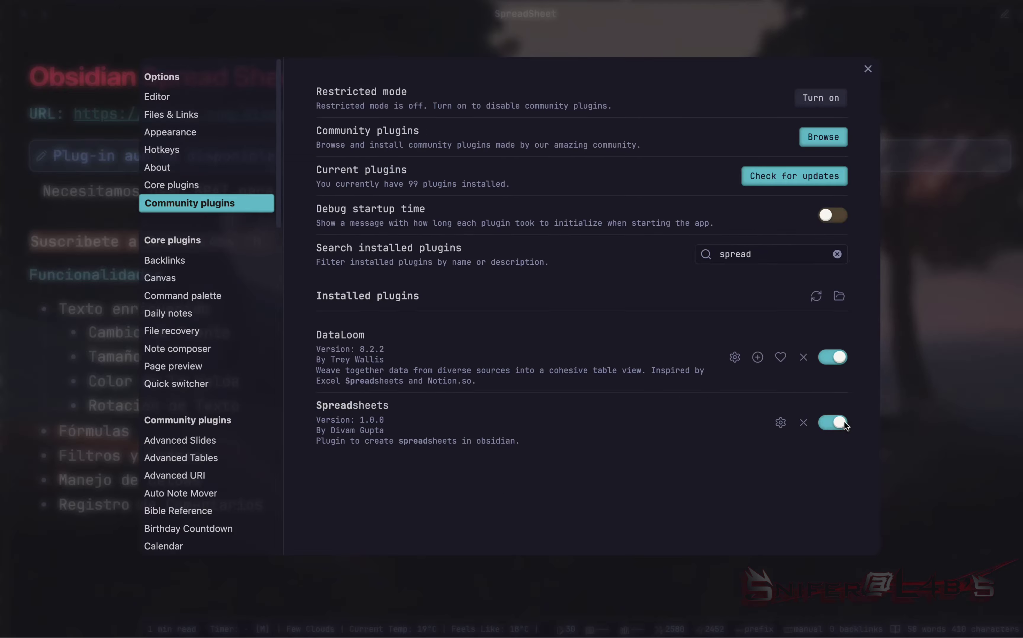
key("Escape")
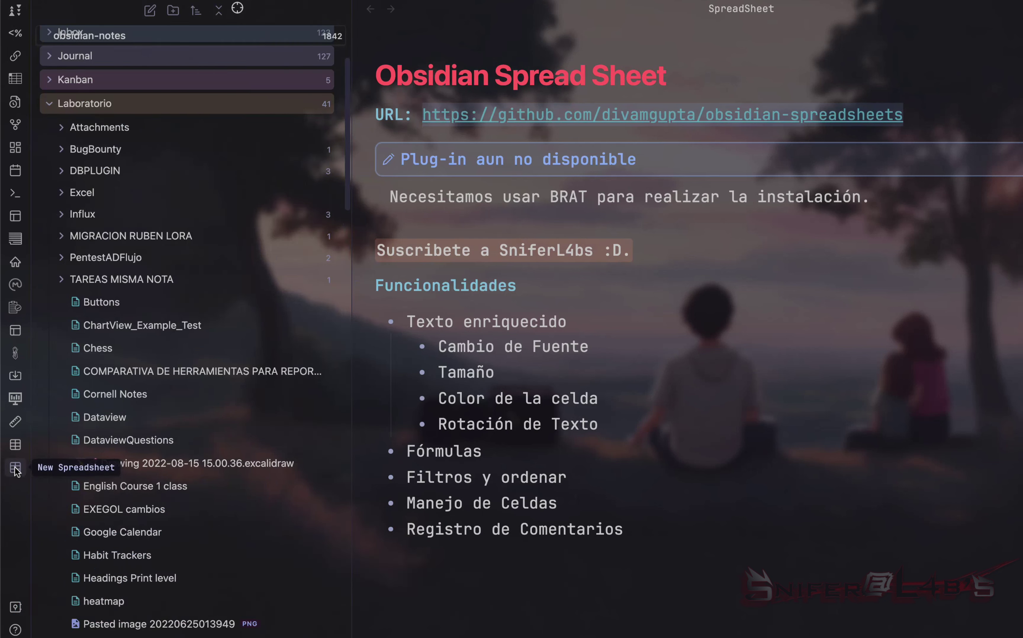
Create an Untitled spreadsheet in the Excel folder and rename it GASTOS
right_click(89, 191)
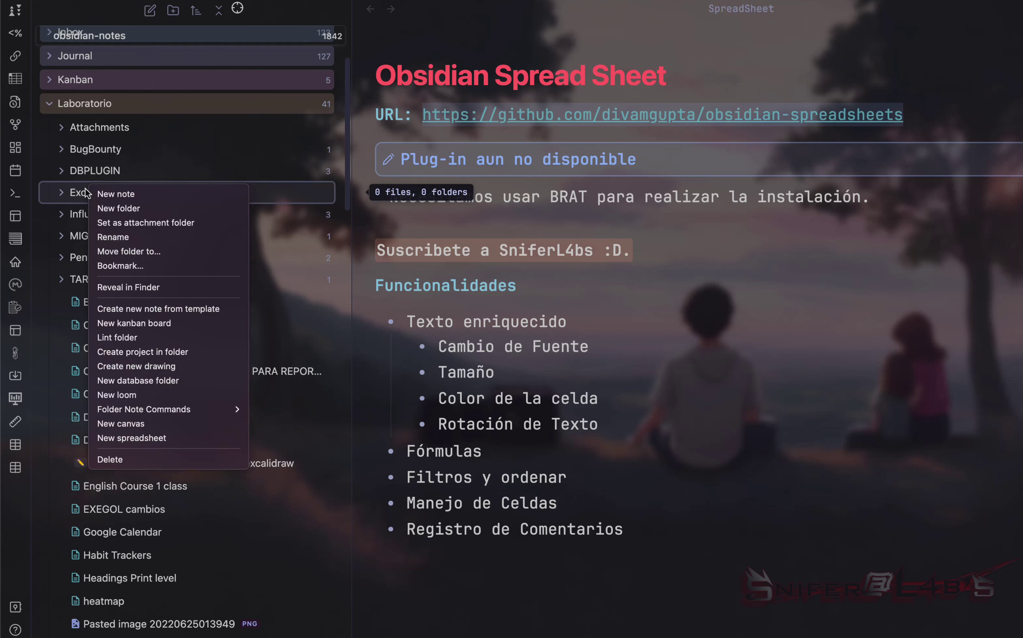
left_click(136, 440)
left_click(37, 191)
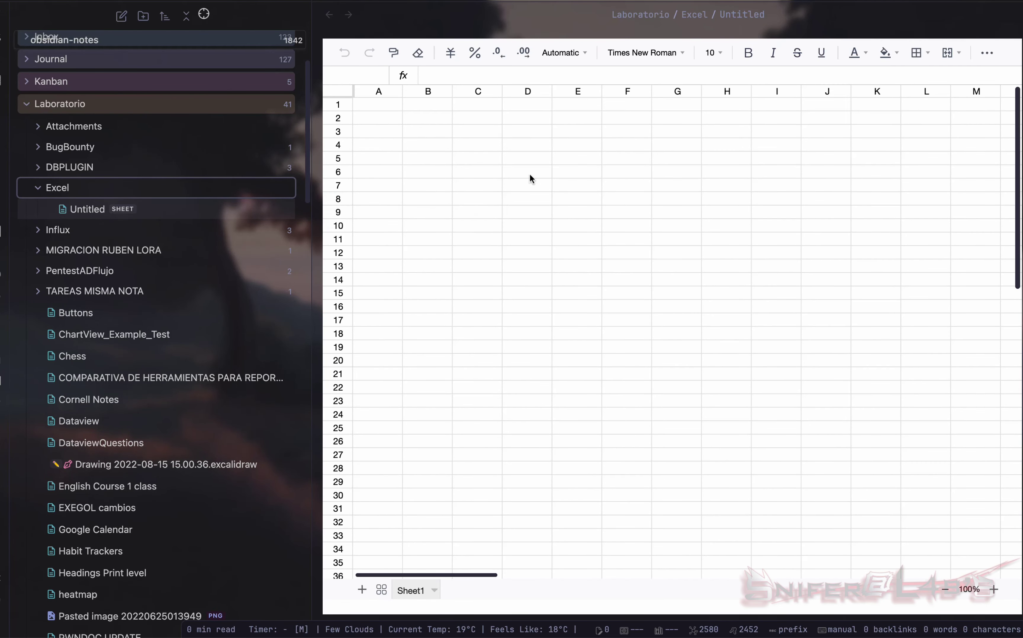
left_click(85, 214)
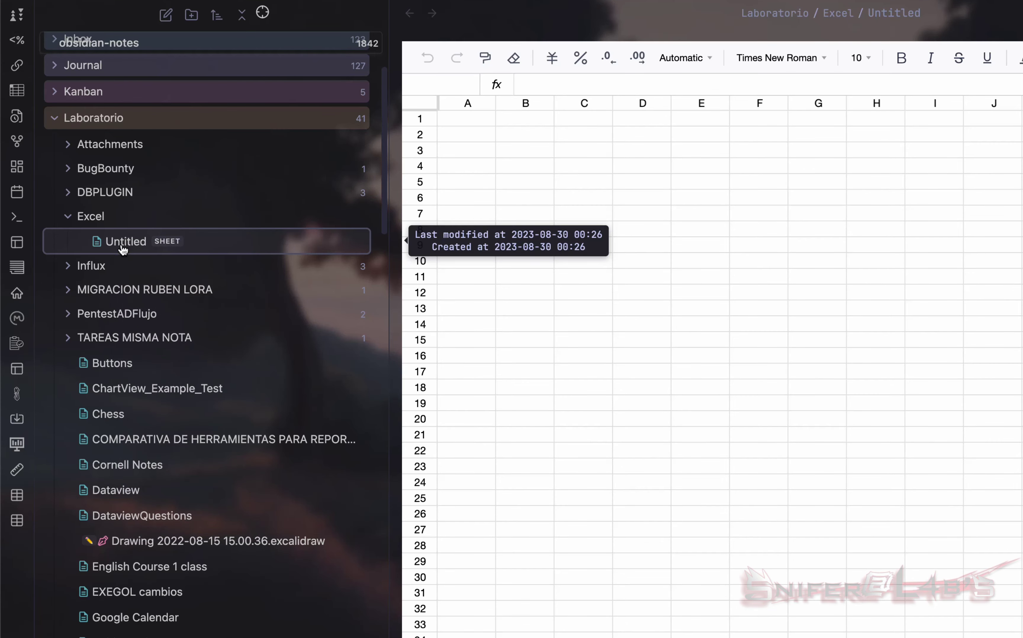
right_click(124, 247)
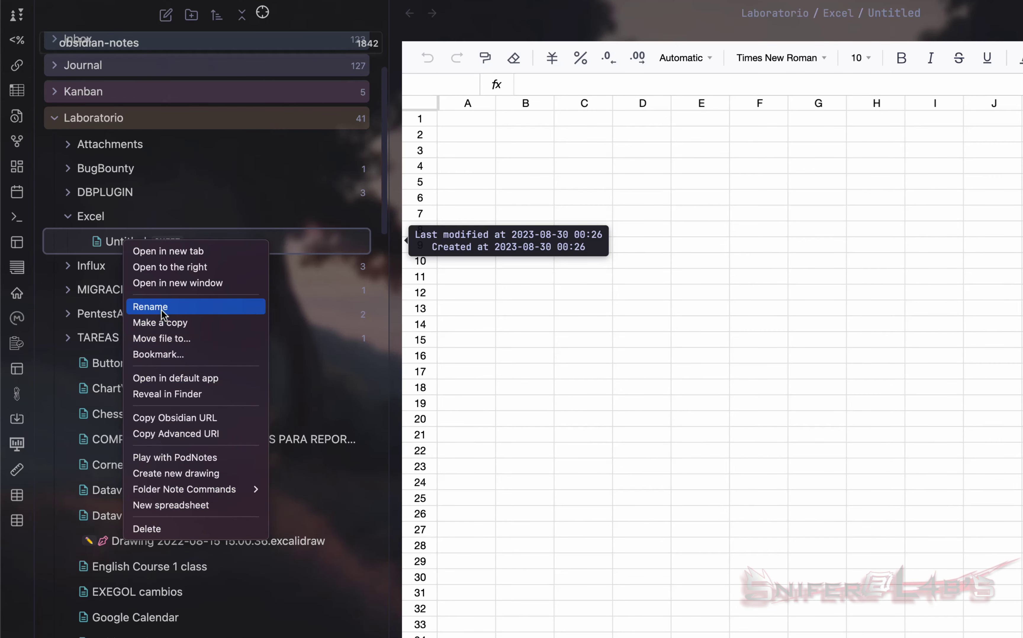
left_click(150, 307)
type("GASTOS")
key("Return")
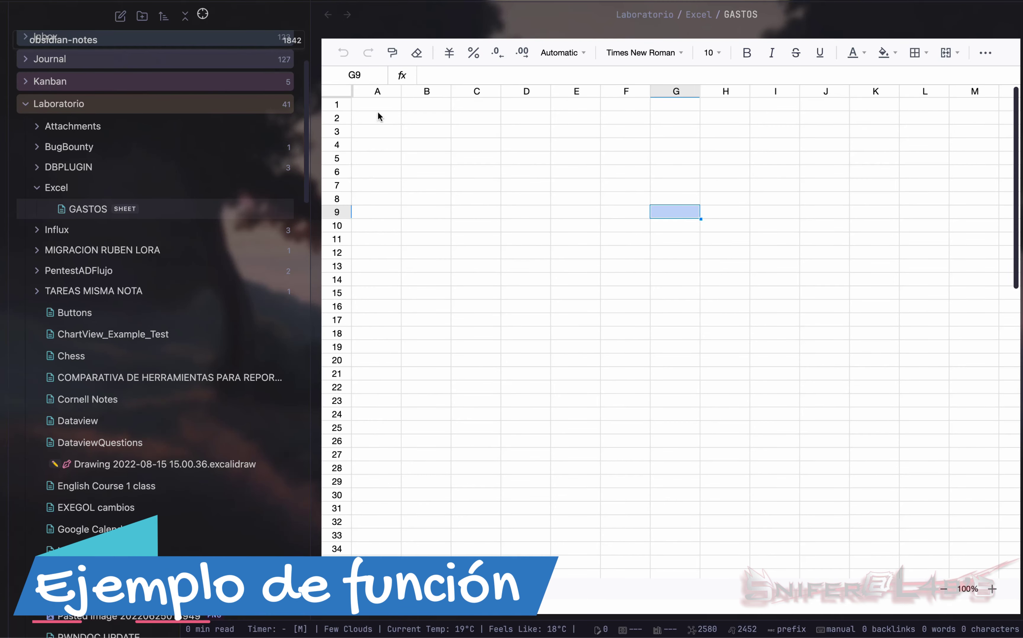
Enter the expense rows and a =sum(B2:B4) total in B5, then select headers A1:B1
left_click(379, 117)
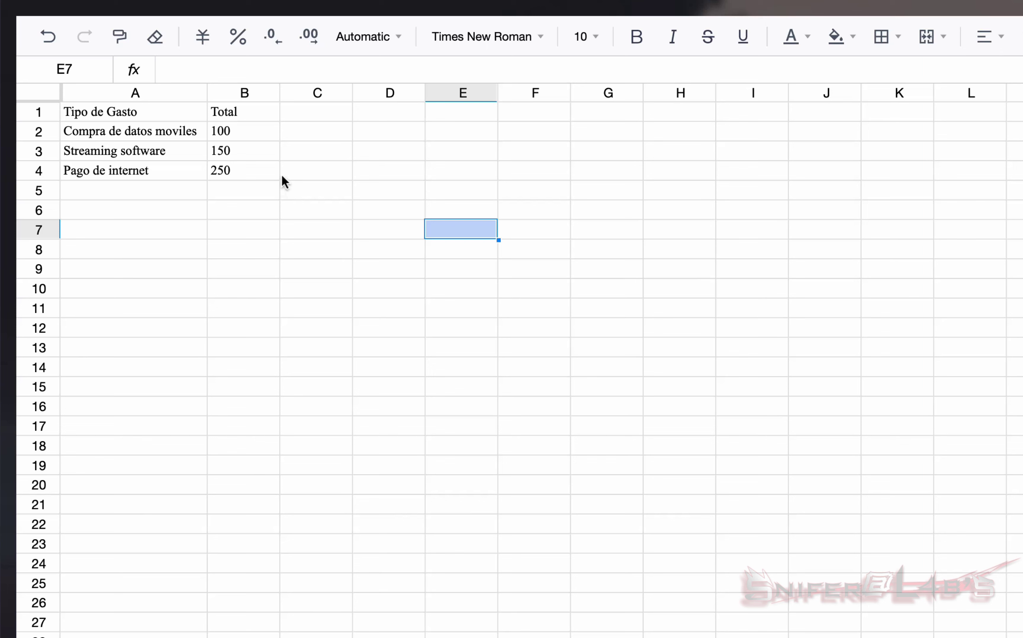
left_click(229, 194)
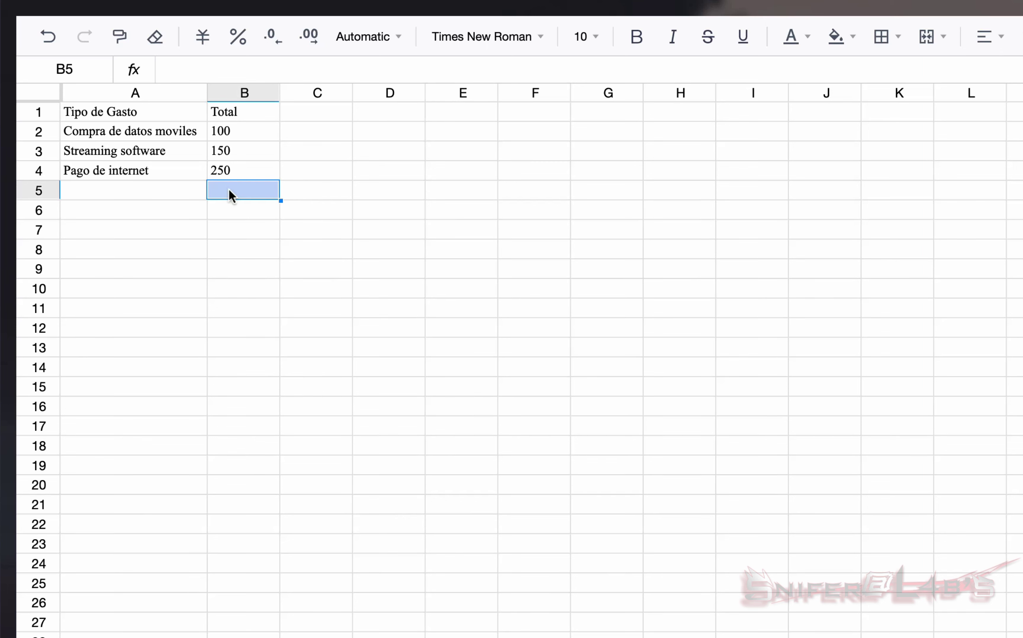
type("=su")
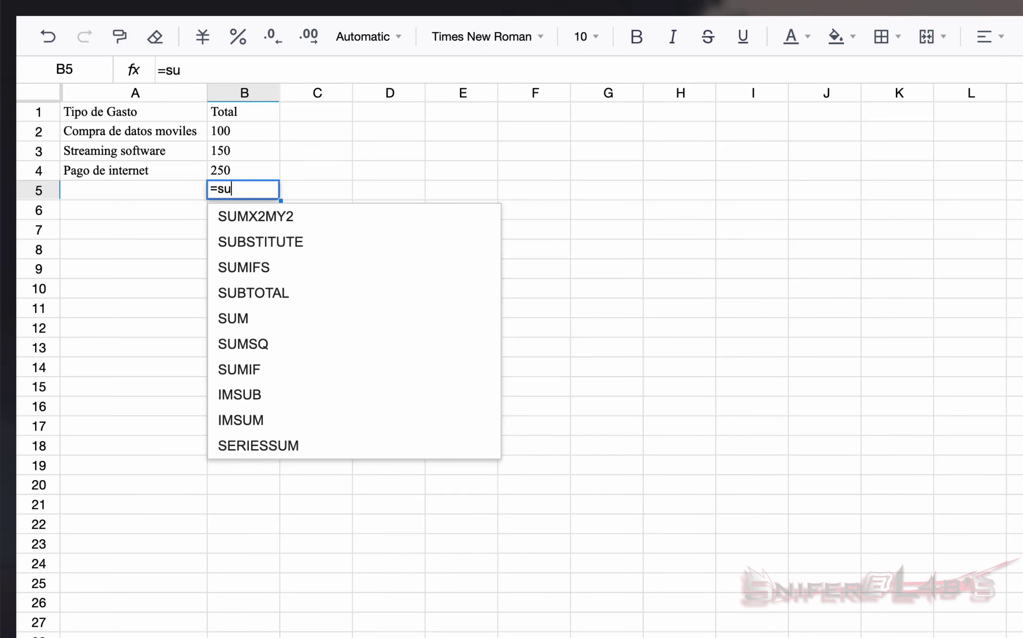
type("m")
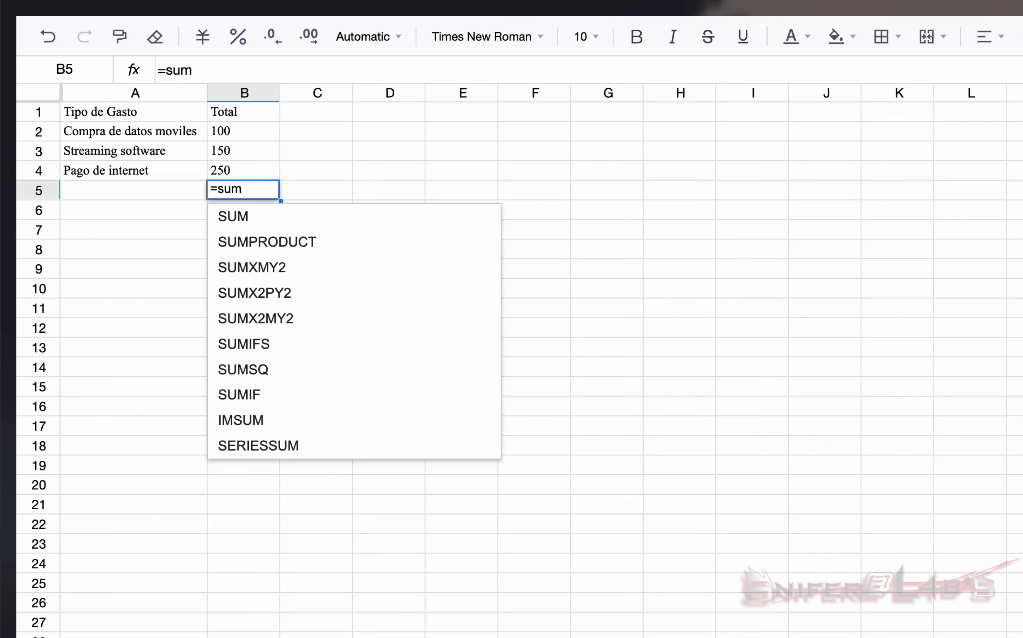
type("(")
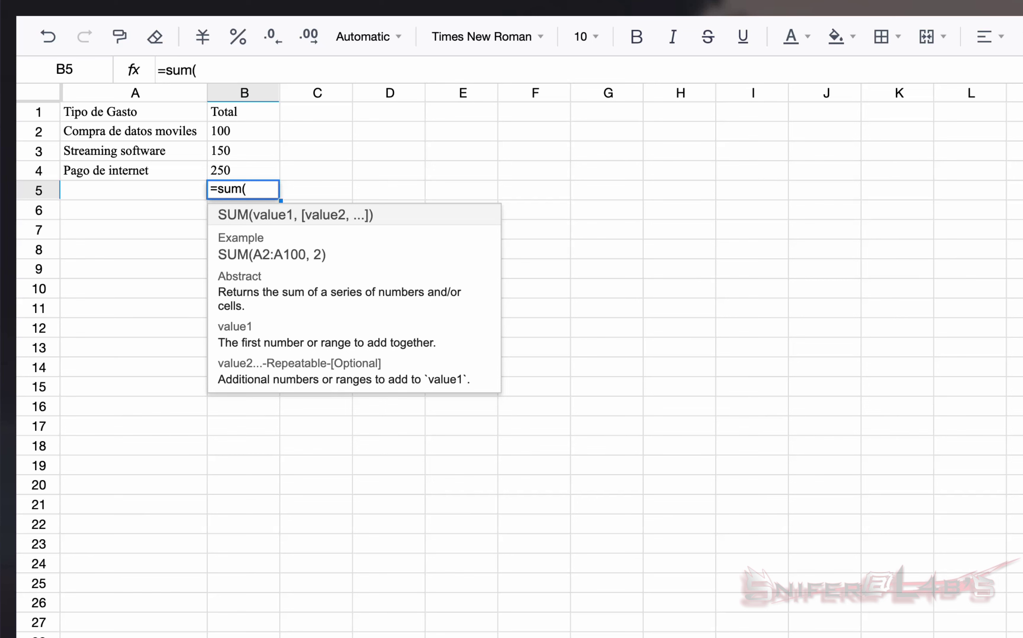
type("B2:")
type("B4")
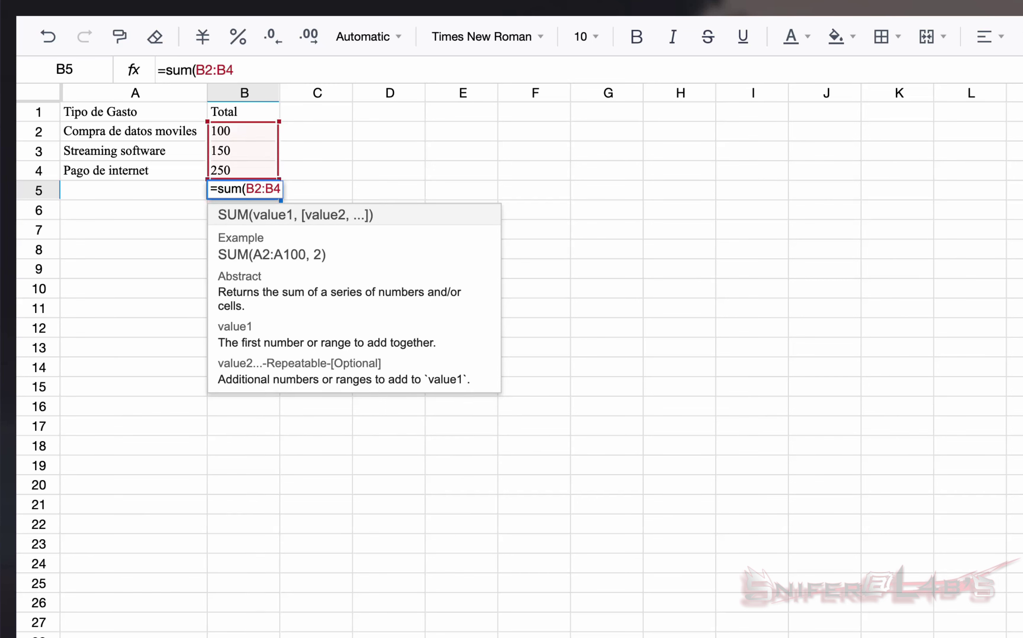
type(")")
key("Return")
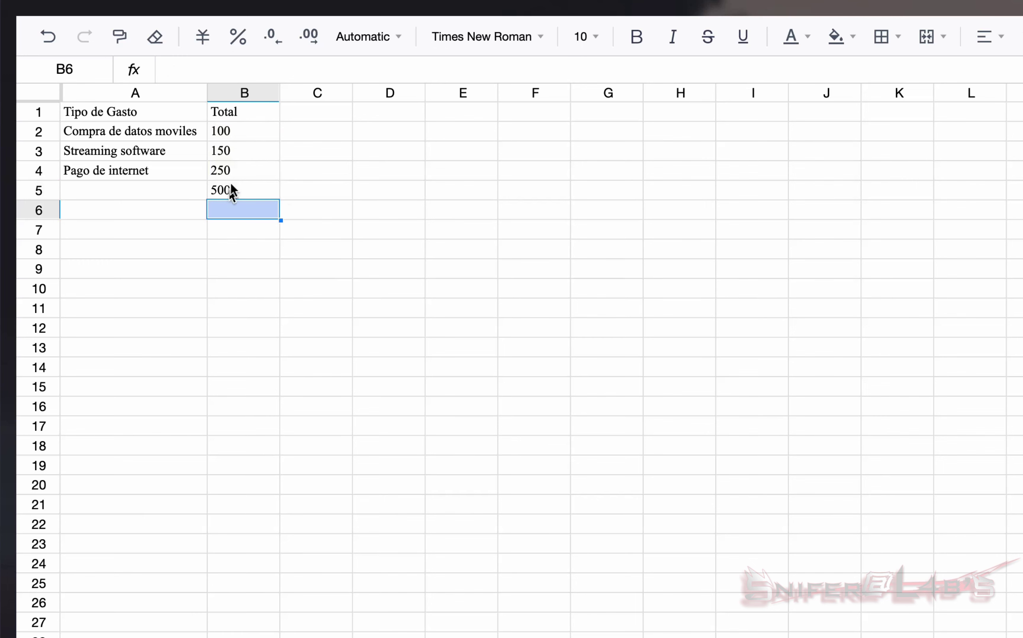
left_click(264, 189)
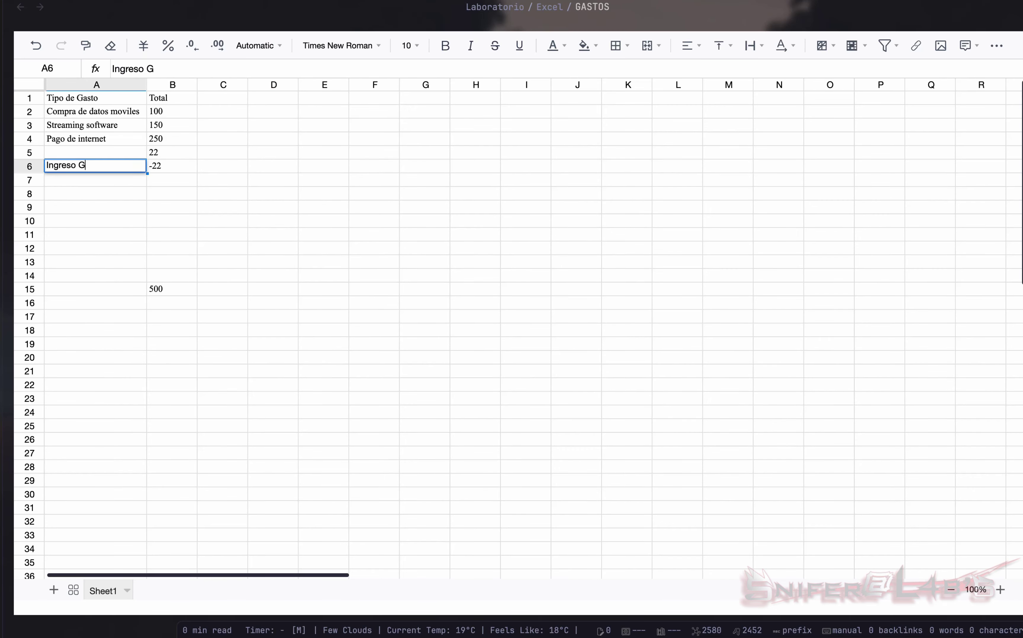
left_click(220, 343)
left_click_drag(63, 78, 162, 84)
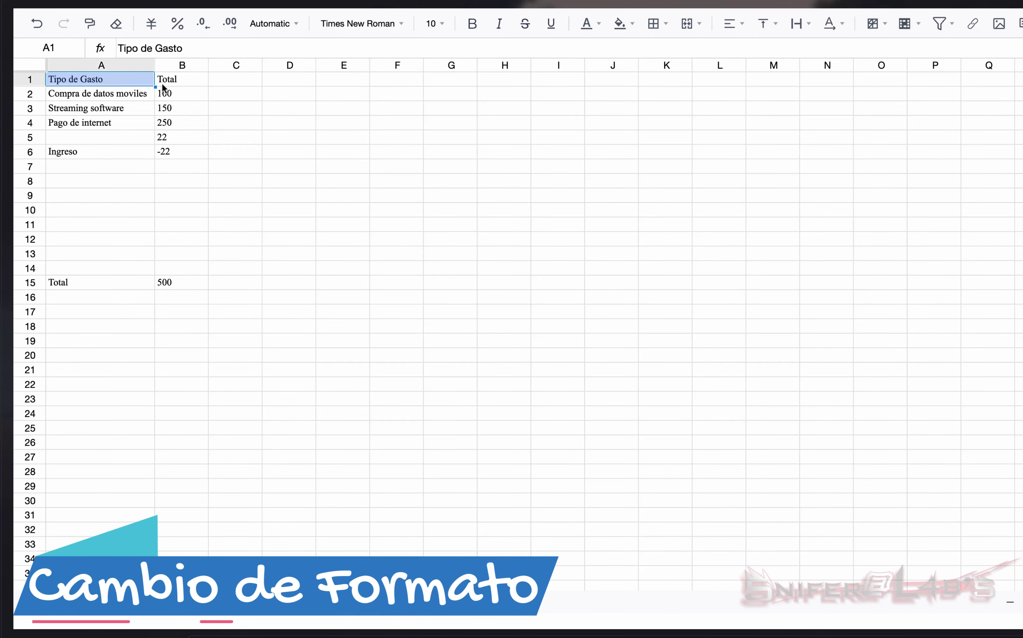
Set the header cells to bold italic Verdana with green text
left_click(400, 28)
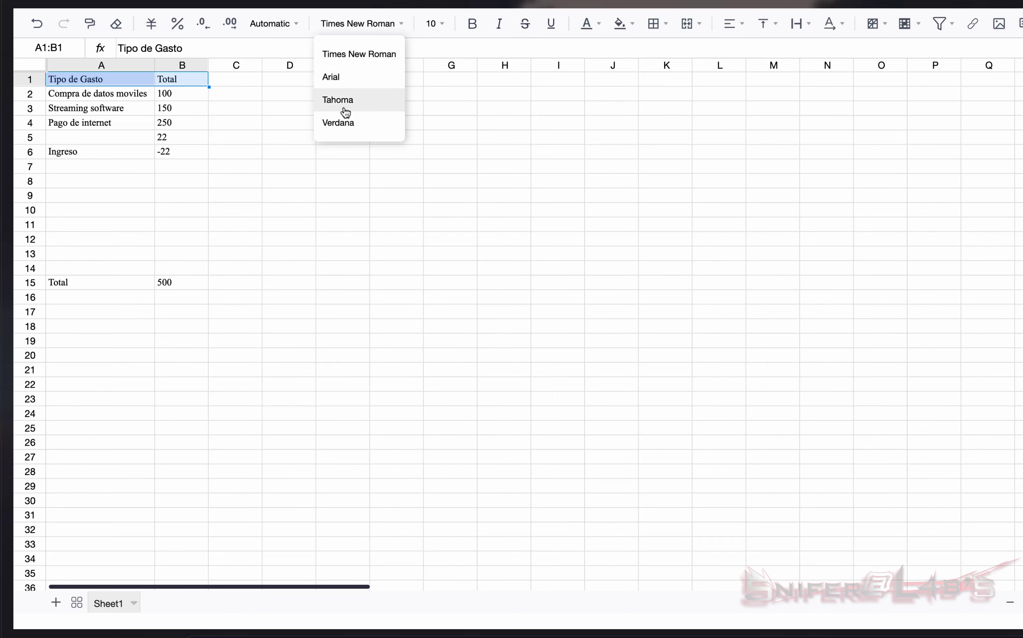
left_click(342, 127)
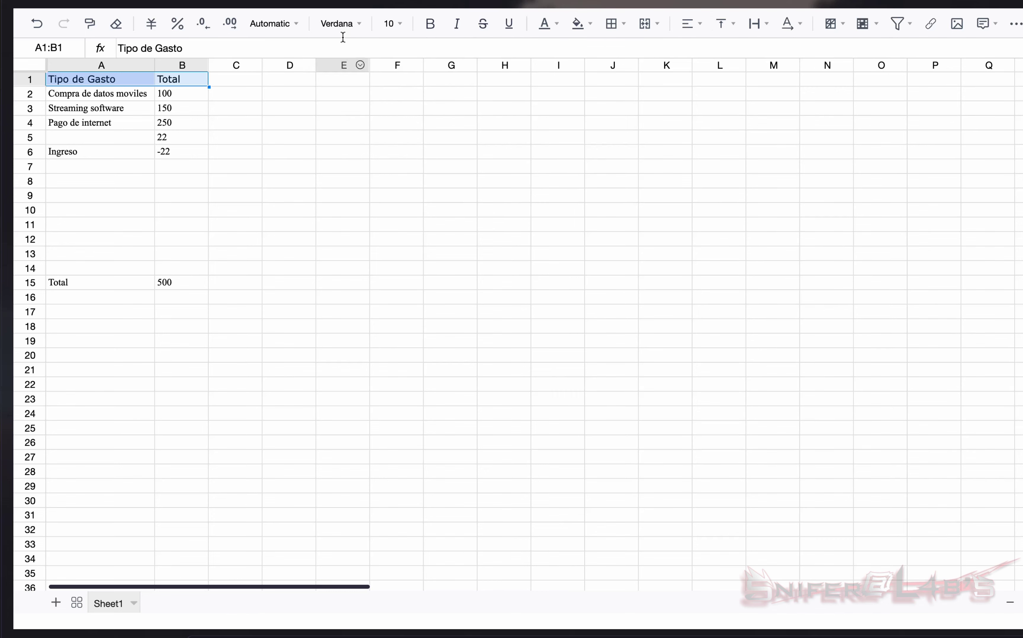
left_click(403, 28)
left_click(431, 34)
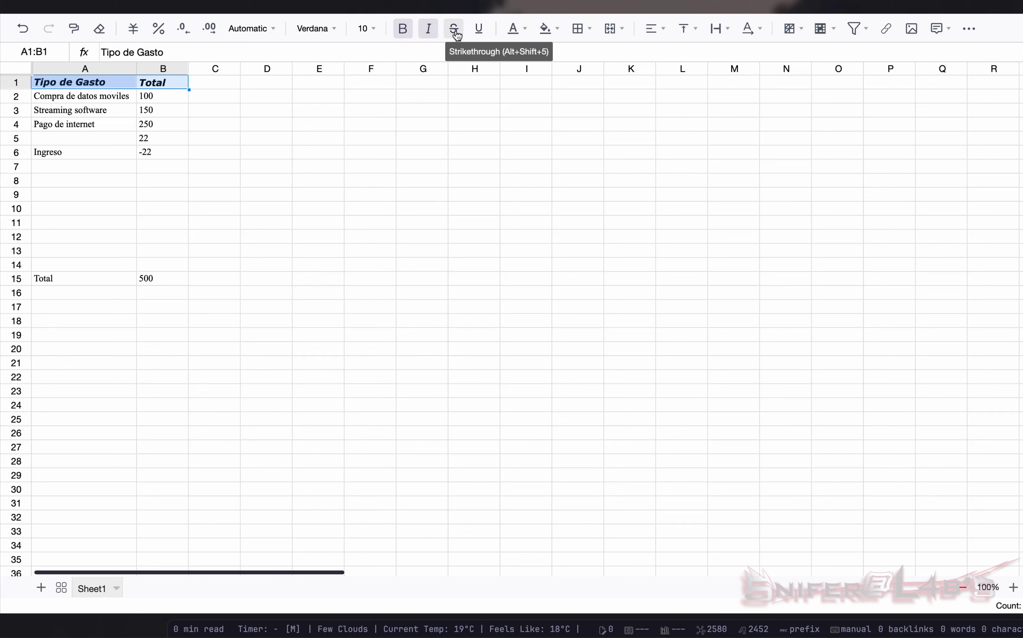
left_click(522, 28)
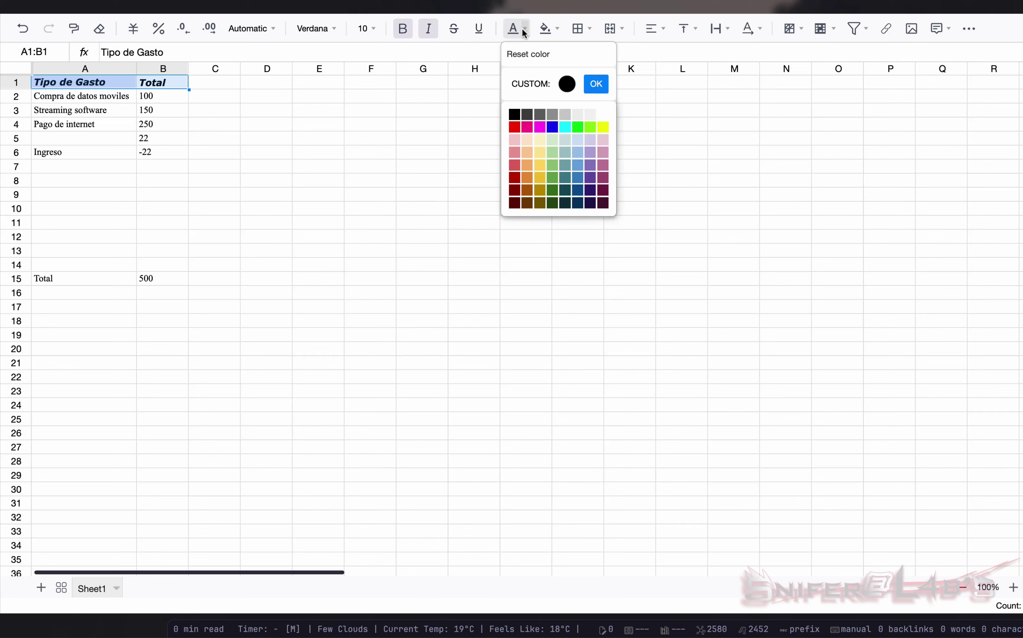
left_click(581, 132)
left_click(206, 165)
Fill the Tipo de Gasto and Total header cells with cyan
left_click_drag(102, 82, 184, 83)
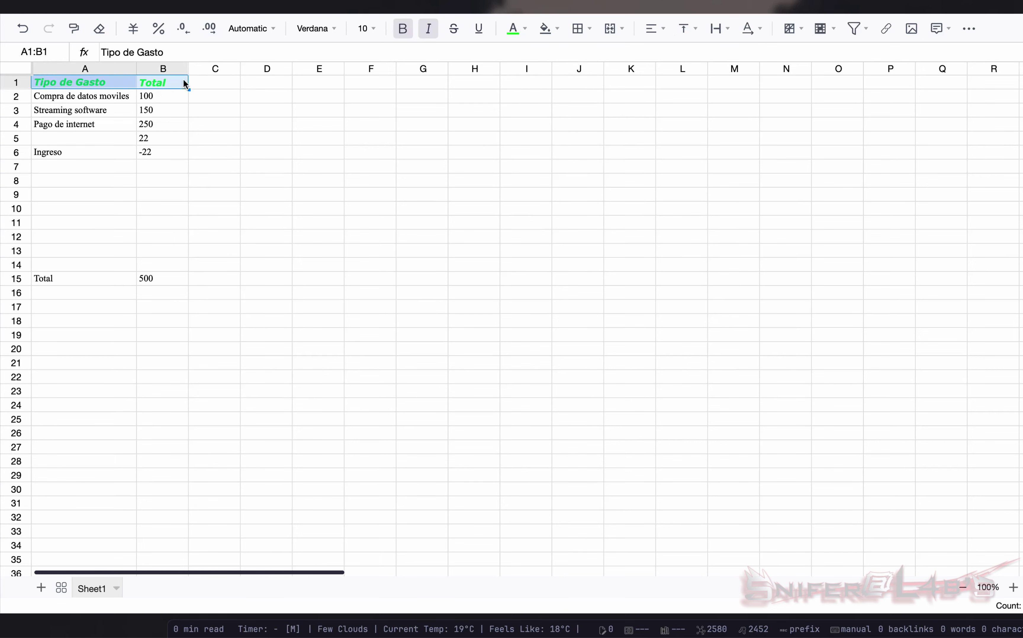
left_click(549, 29)
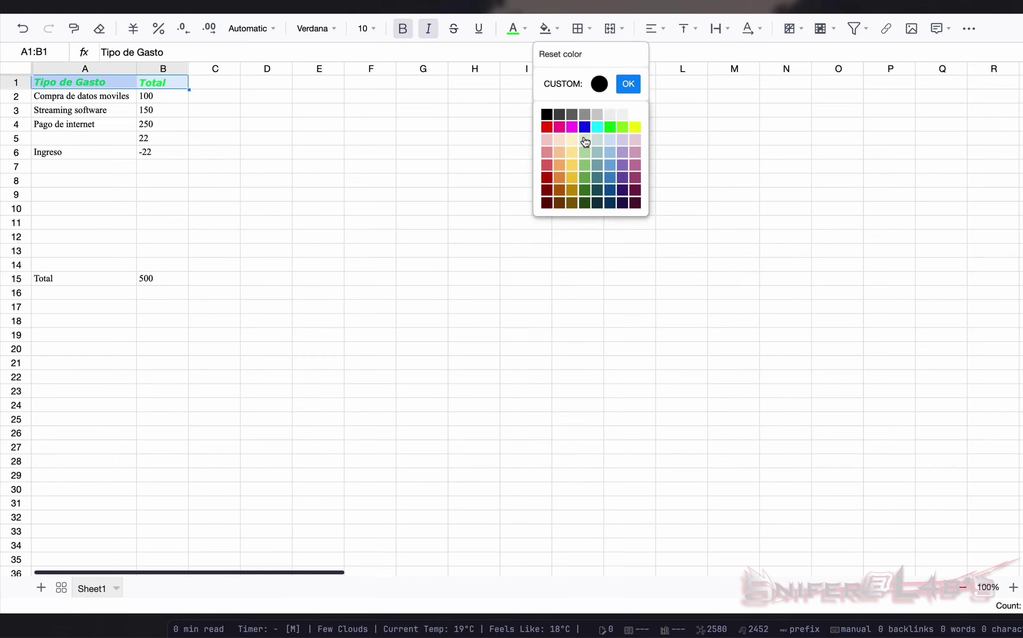
left_click(597, 127)
left_click(199, 110)
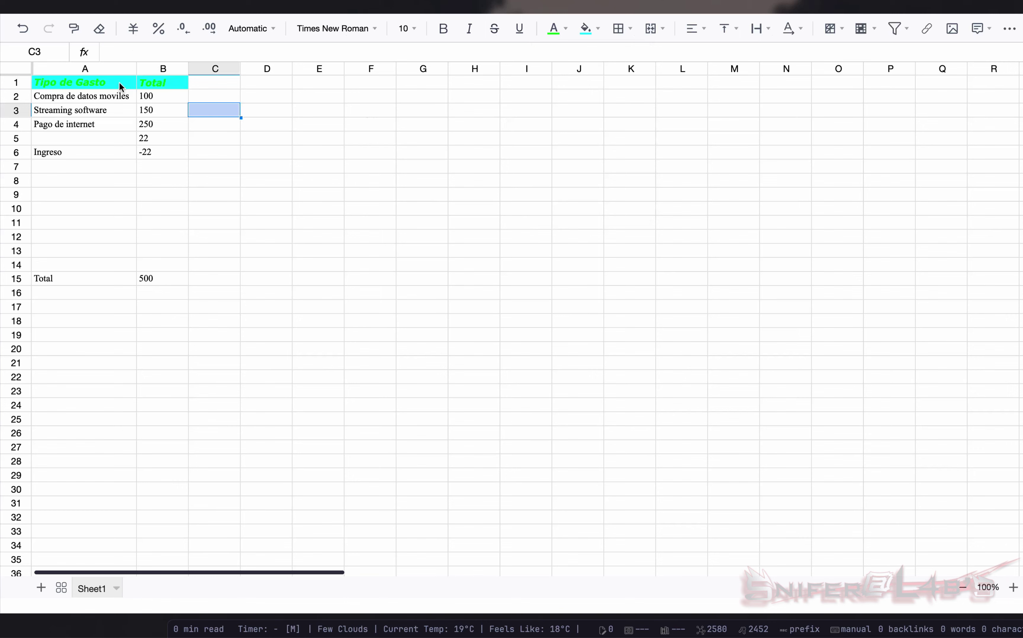
Change the header text to a custom black colour
left_click_drag(84, 84, 162, 87)
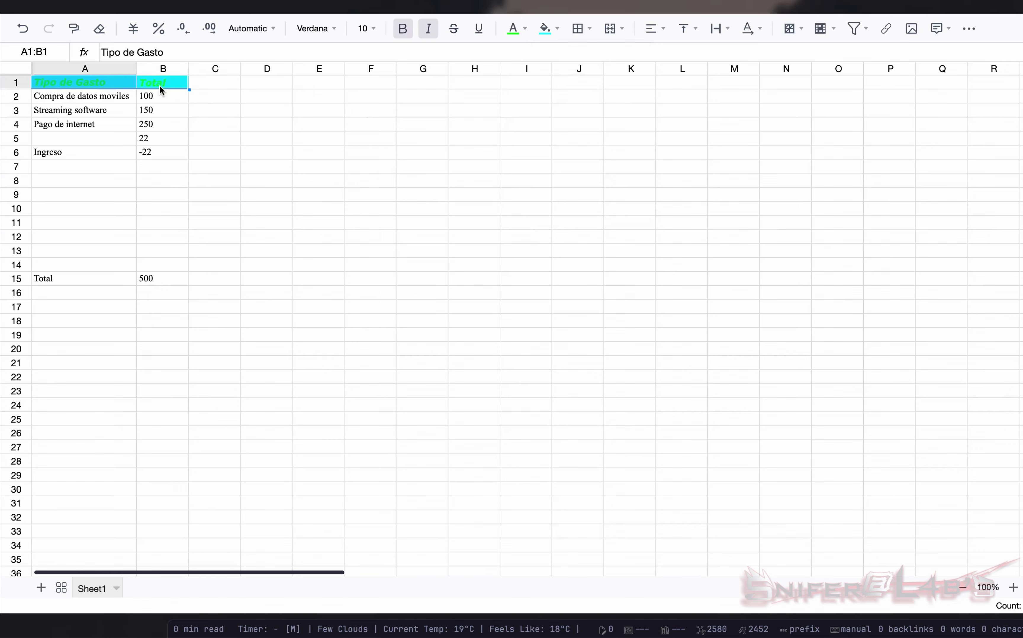
left_click(531, 28)
left_click(566, 84)
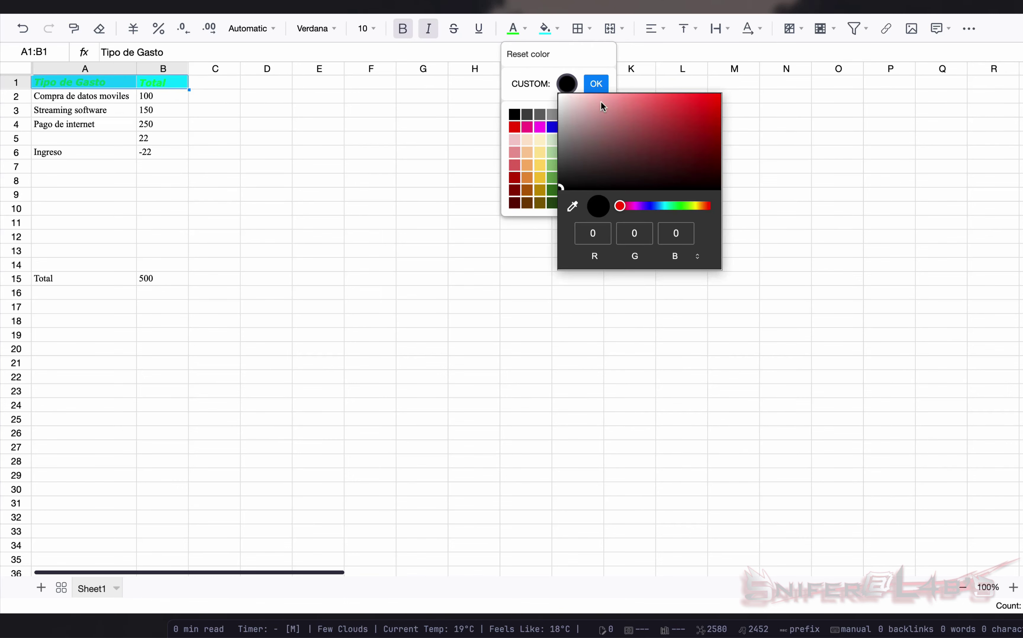
left_click(612, 163)
left_click(551, 203)
left_click(586, 101)
left_click(189, 171)
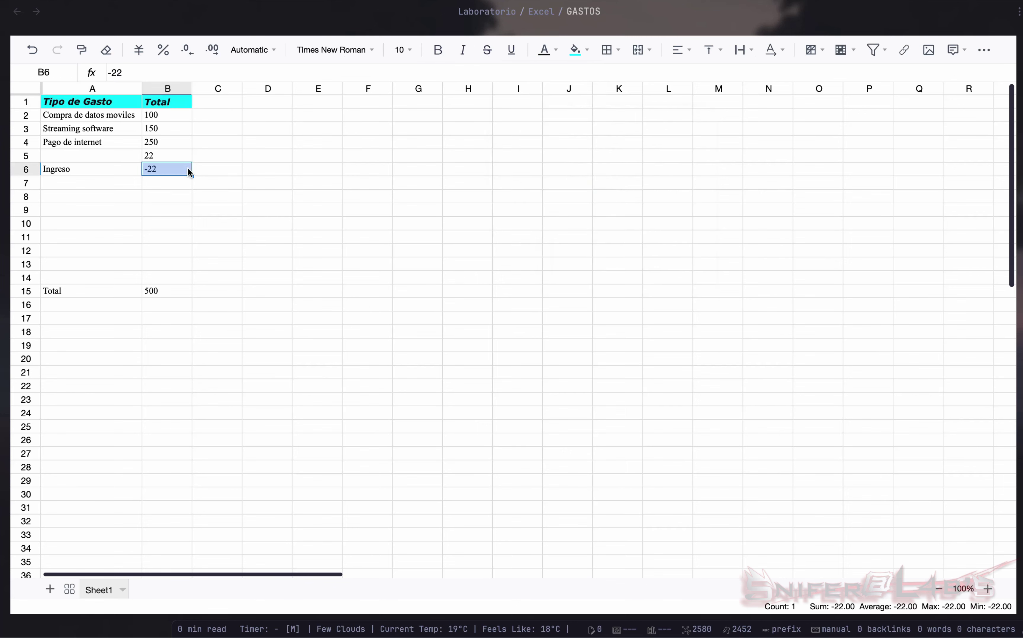
Apply all borders to every cell of the table A1:B6
left_click_drag(84, 102, 168, 174)
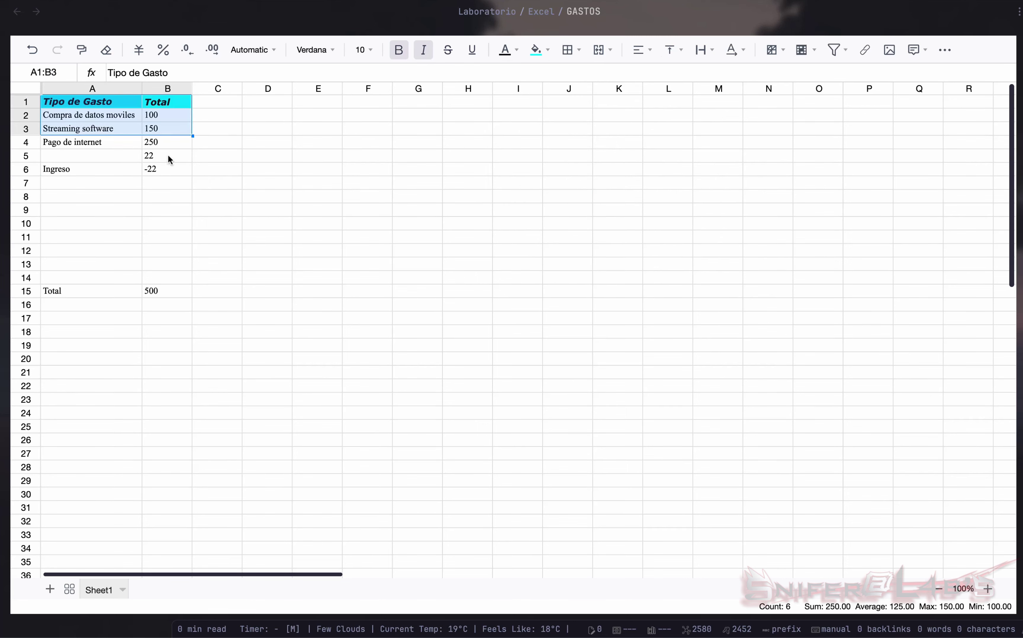
left_click(570, 50)
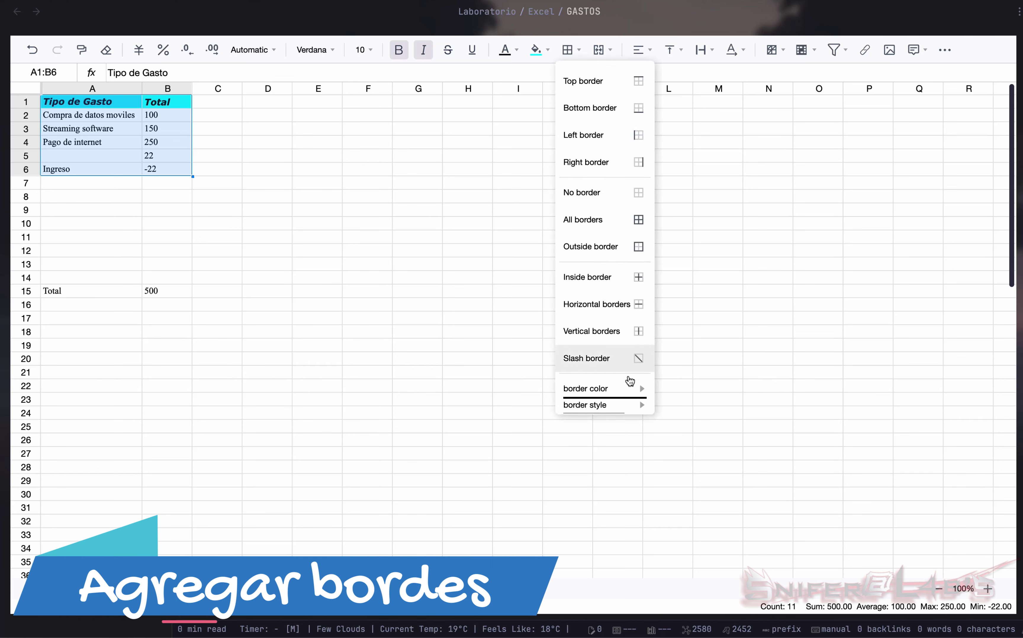
left_click(629, 220)
left_click(216, 183)
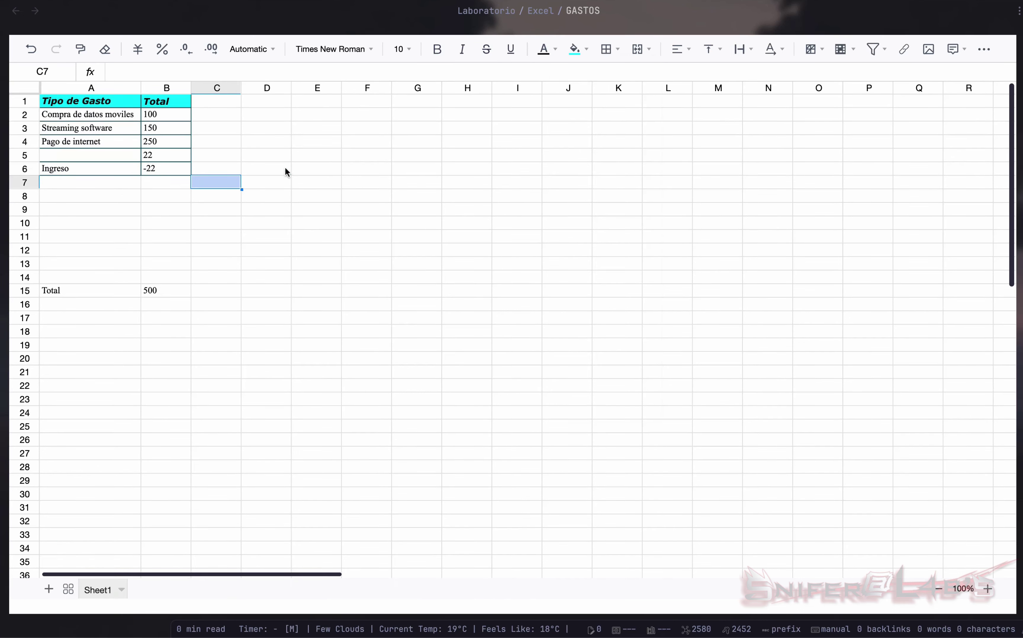
Insert an empty column to the left of column A, shifting the table right
right_click(55, 90)
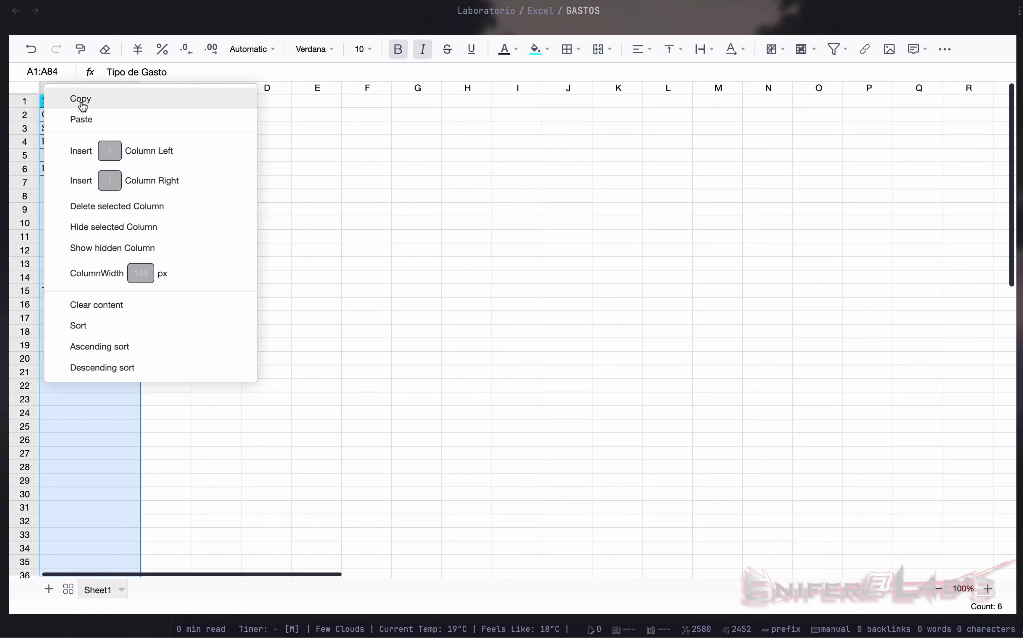
left_click(87, 155)
left_click(178, 214)
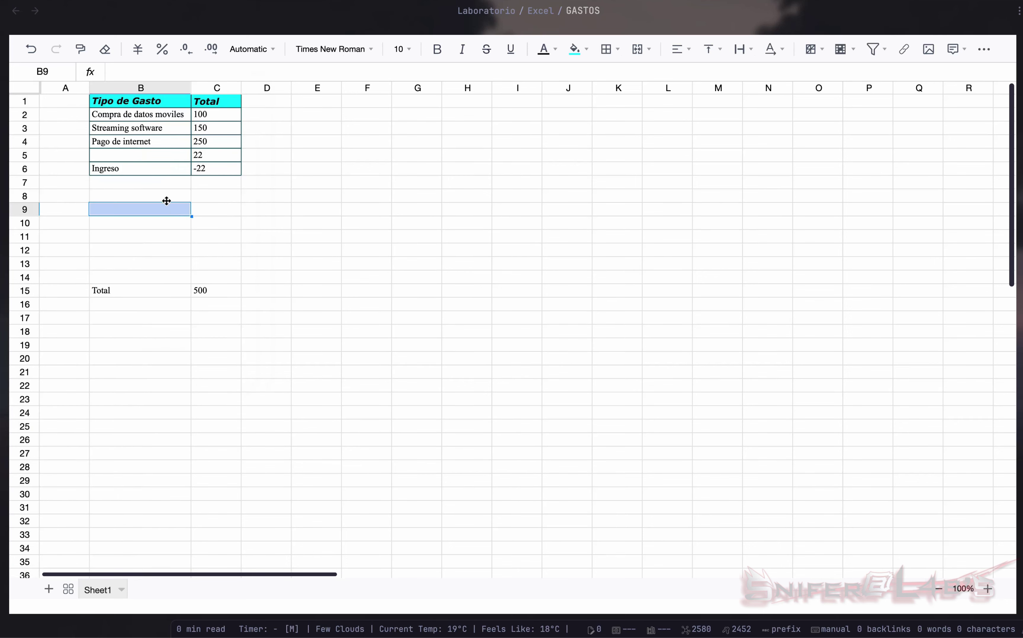
right_click(21, 105)
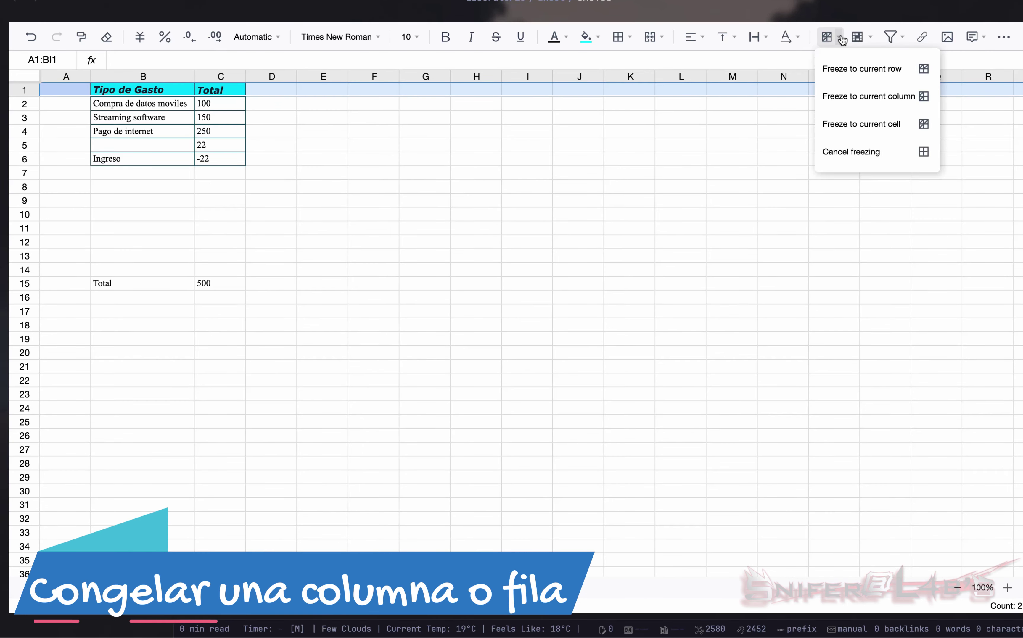
Freeze the sheet through column B and scroll sideways to confirm it stays put
left_click(219, 200)
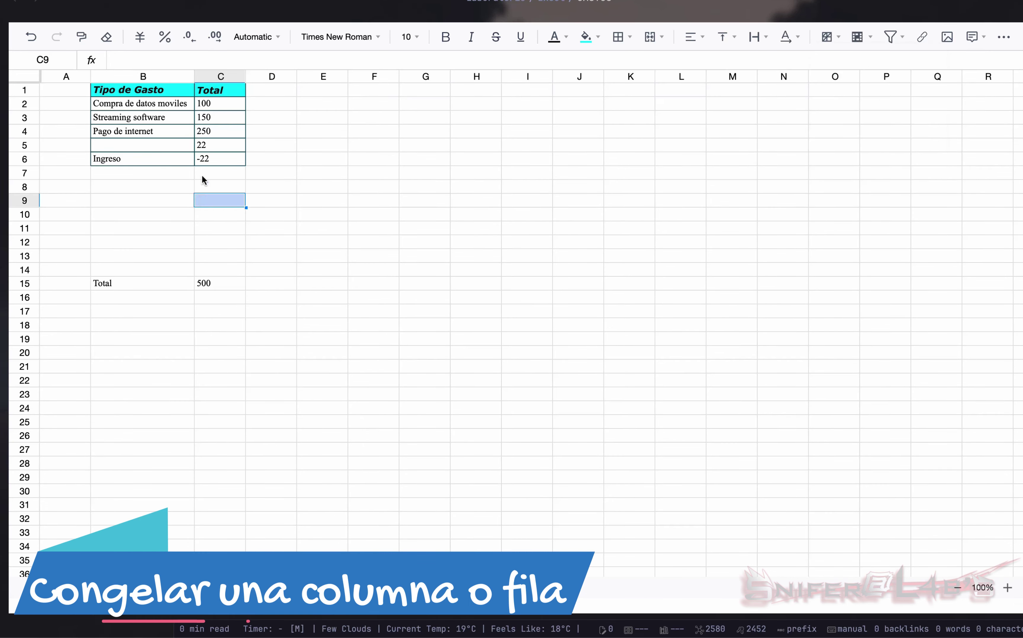
left_click(143, 76)
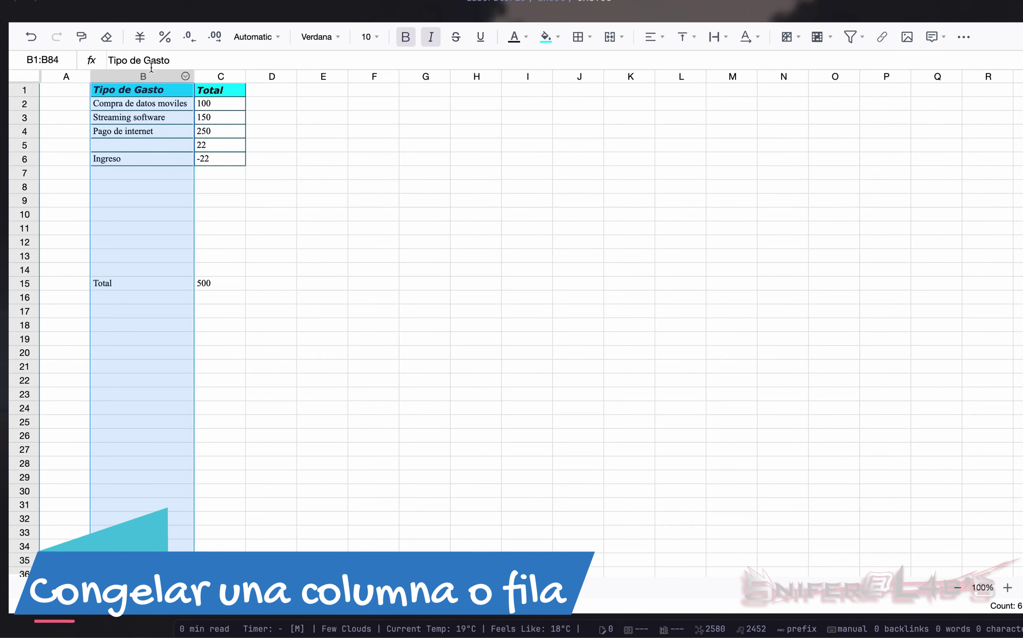
left_click(187, 75)
left_click(153, 82)
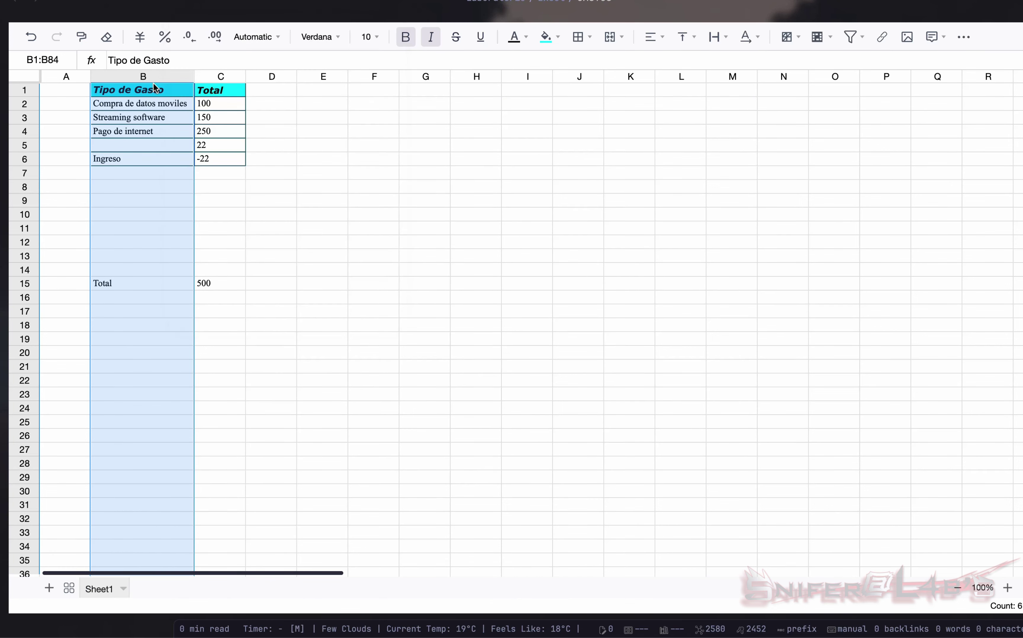
left_click(798, 39)
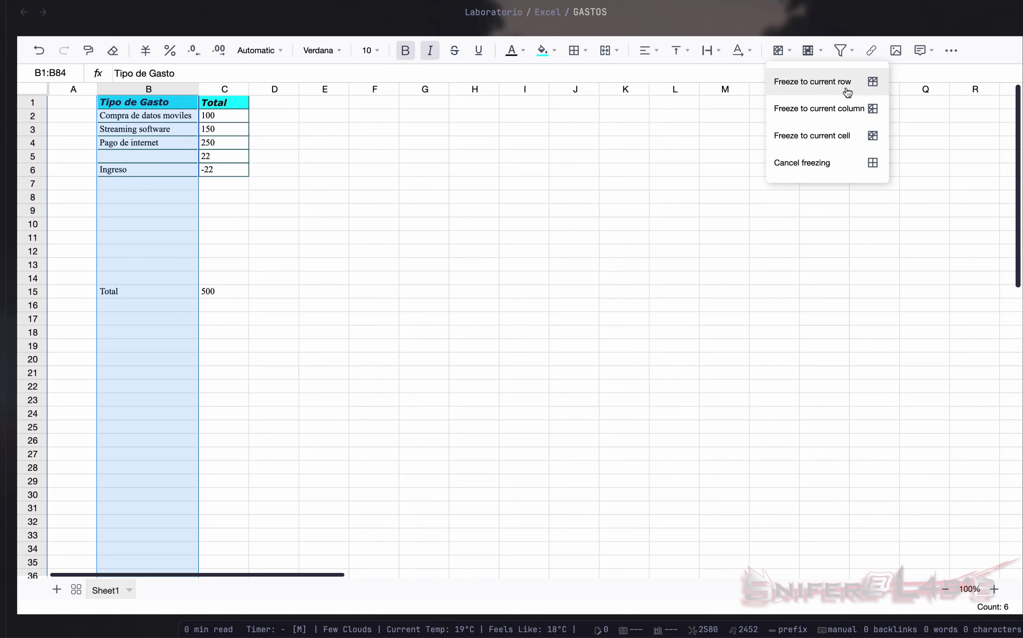
left_click(847, 90)
scroll(342, 367, "right", 3)
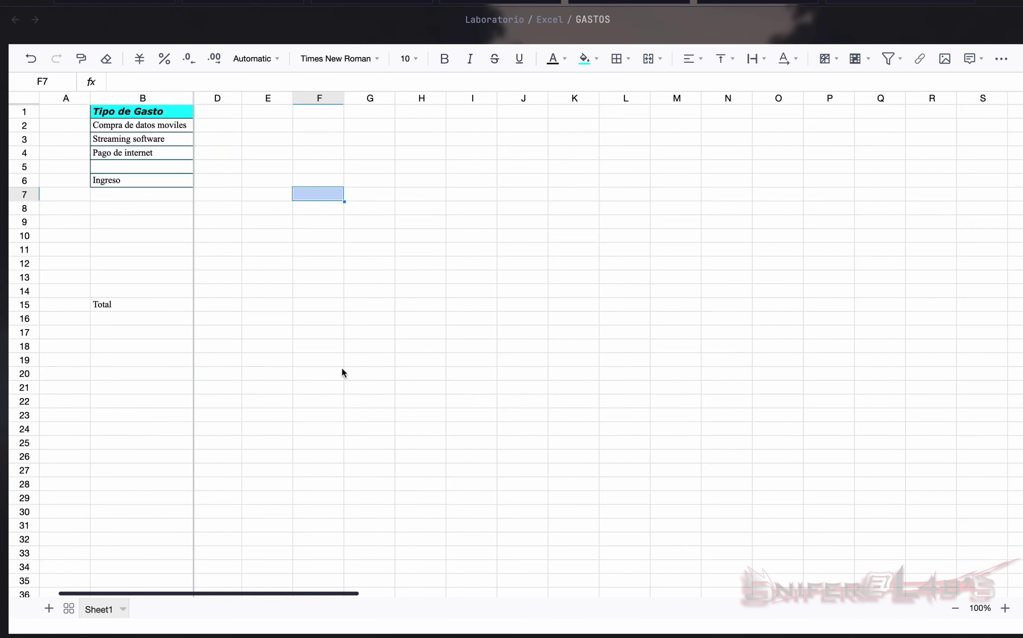
scroll(343, 368, "right", 1)
scroll(342, 368, "right", 1)
scroll(343, 368, "right", 2)
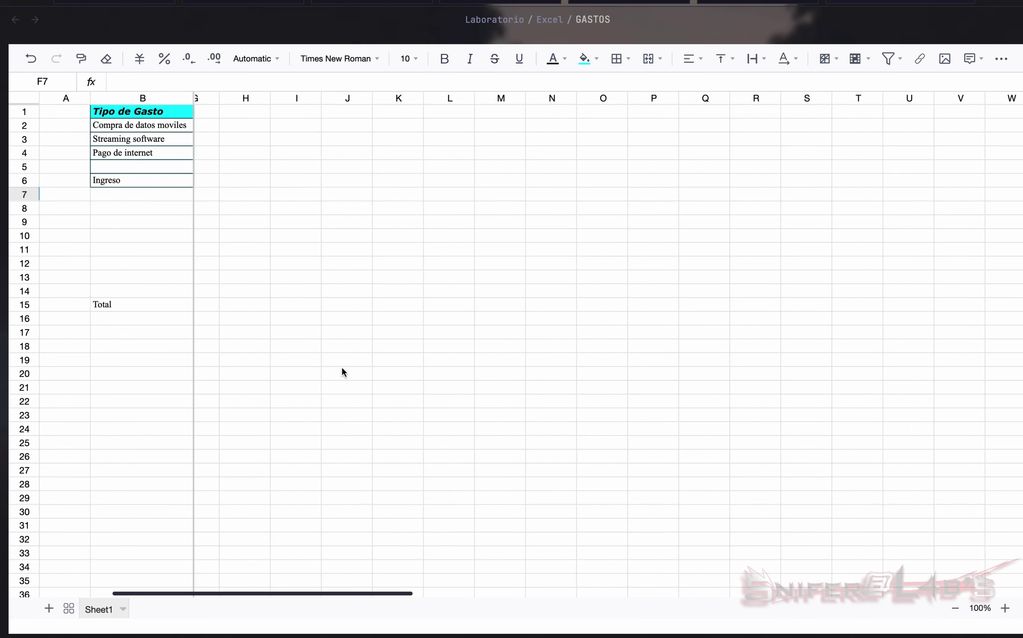
scroll(343, 368, "right", 2)
scroll(342, 370, "right", 1)
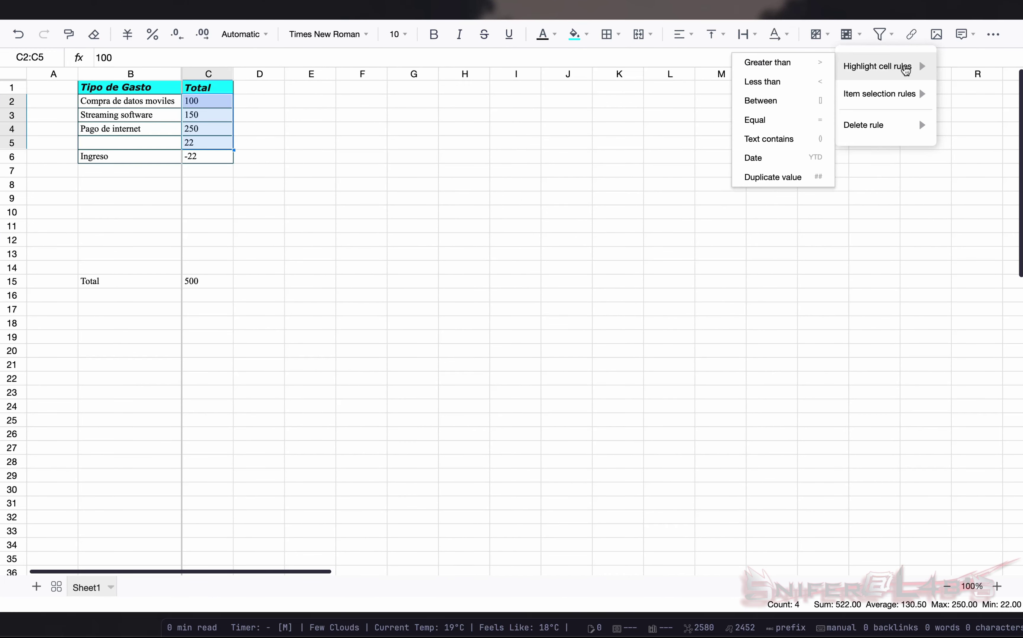
Add a greater-than highlight rule for the totals with red text and a fill colour
mouse_move(878, 66)
left_click(778, 64)
left_click(476, 276)
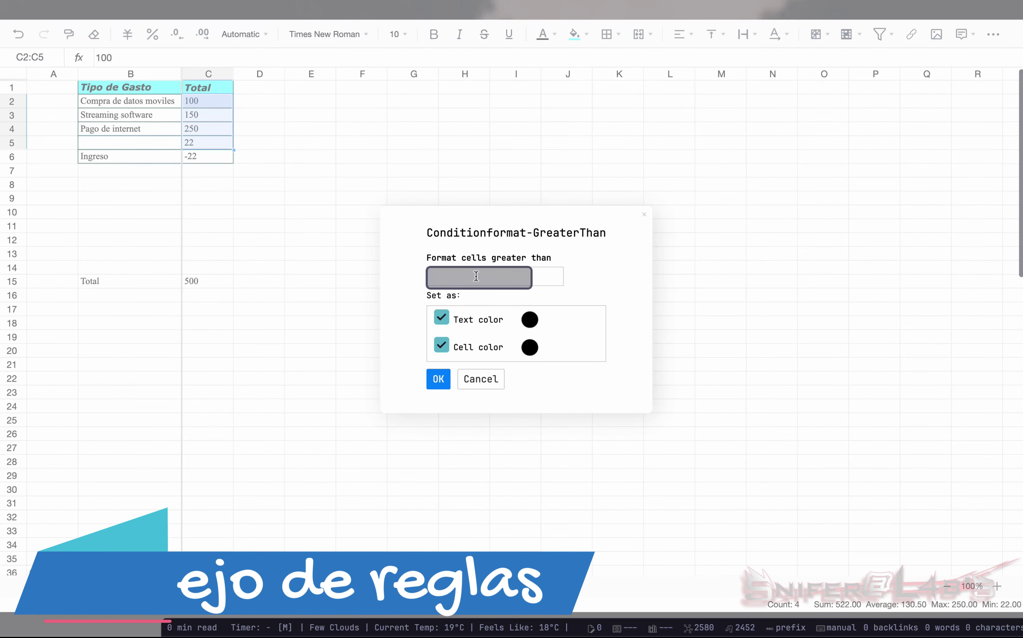
type("1000")
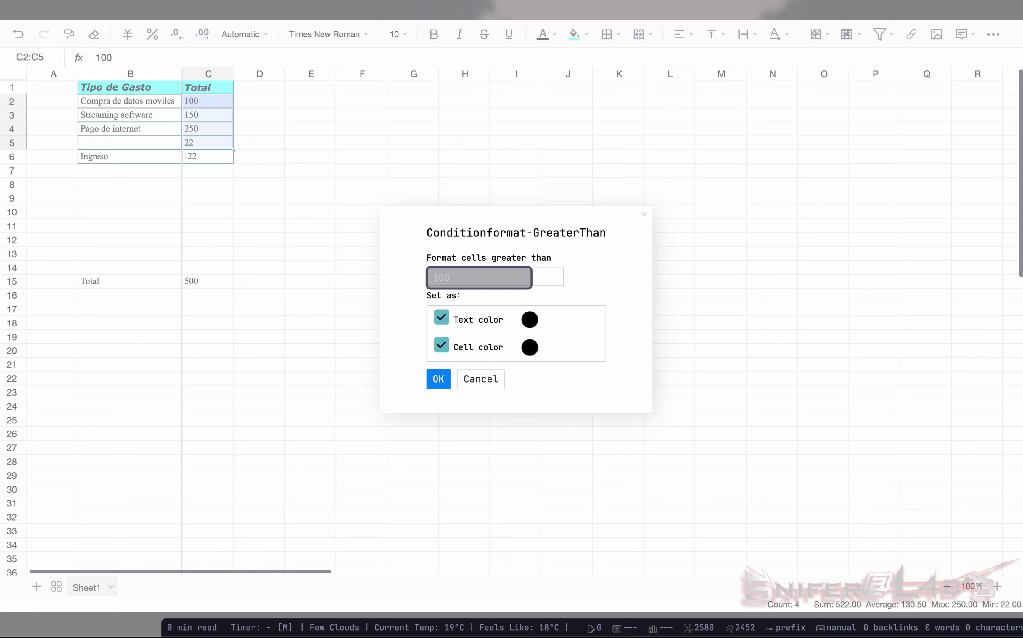
left_click(530, 321)
left_click_drag(543, 381, 672, 344)
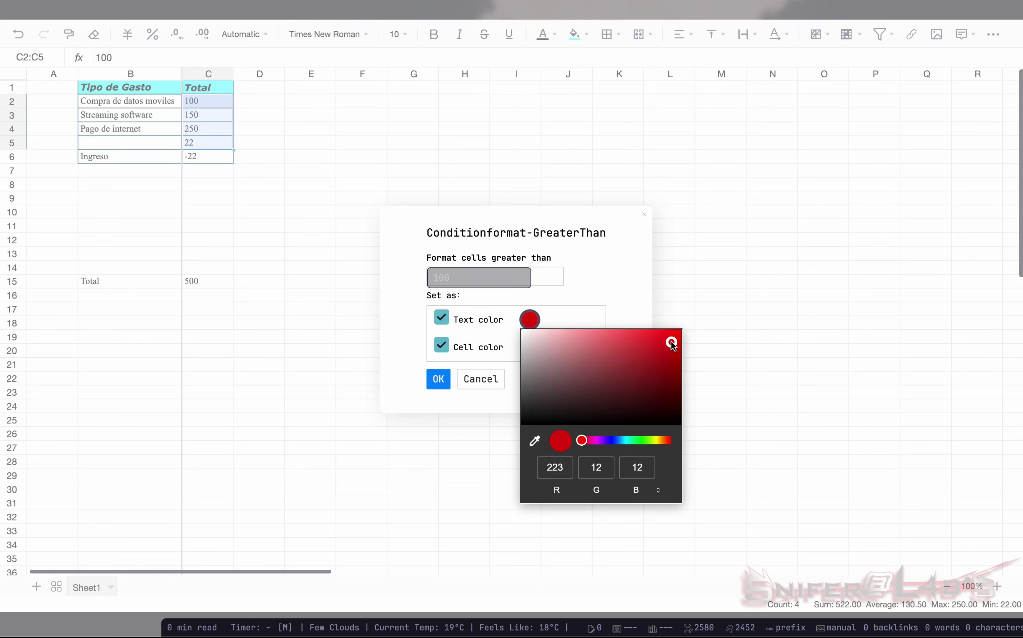
left_click(584, 301)
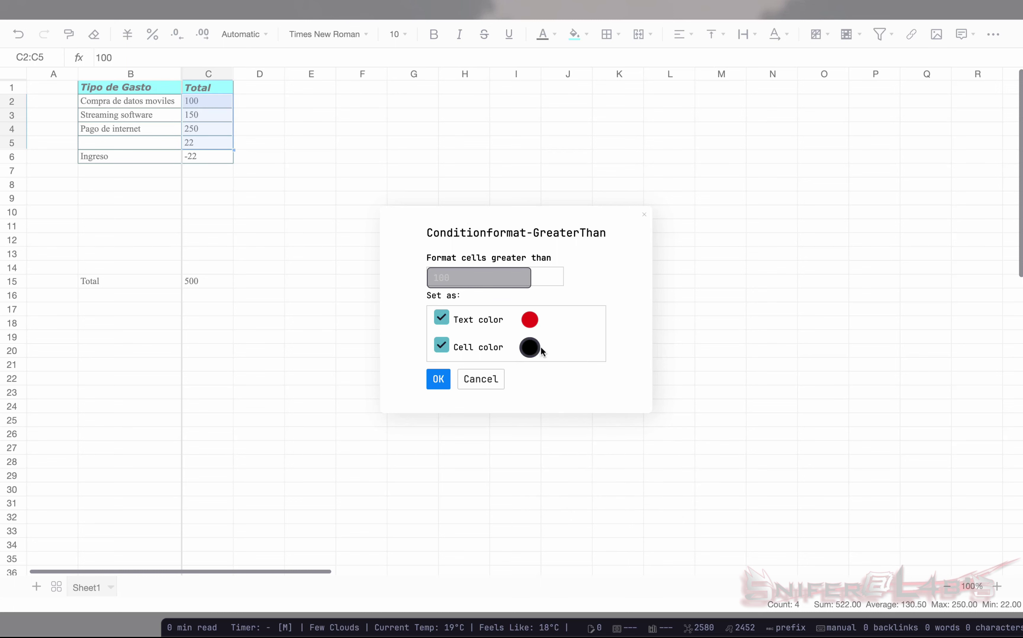
left_click(528, 351)
left_click(610, 469)
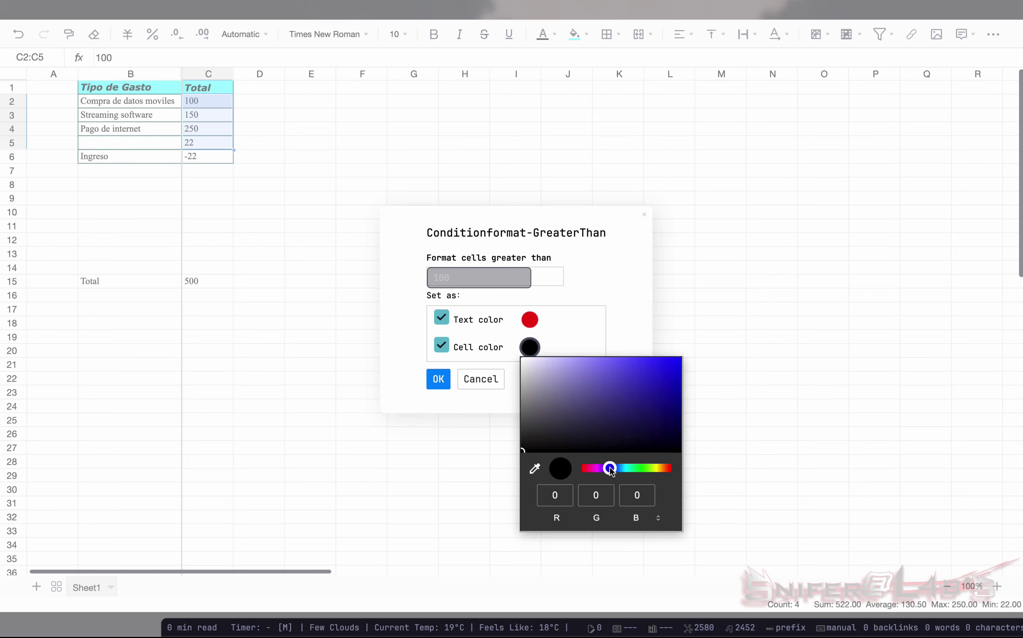
left_click(589, 302)
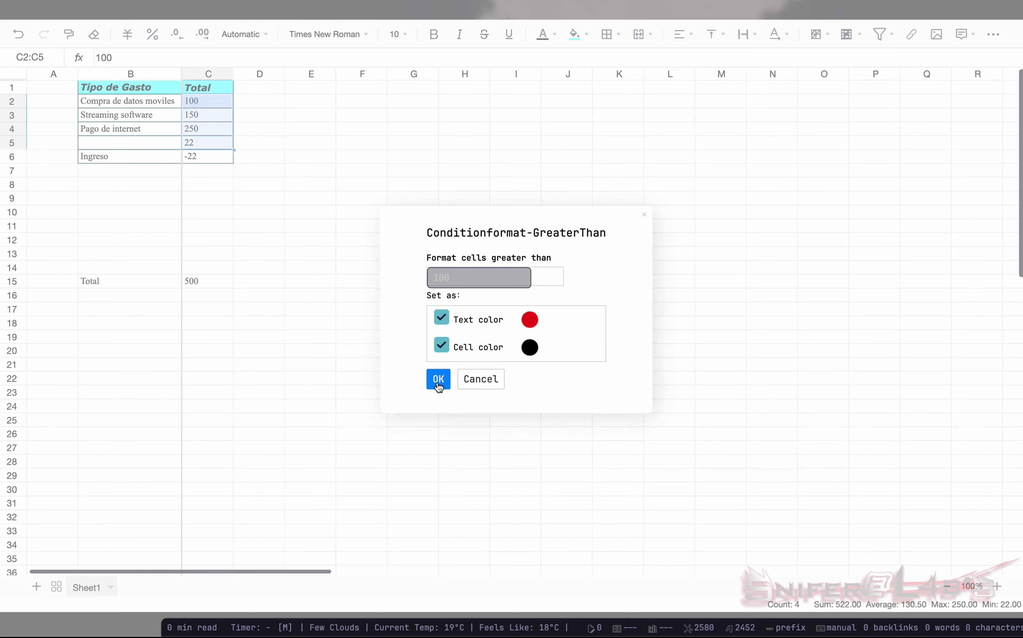
left_click(439, 387)
left_click(493, 287)
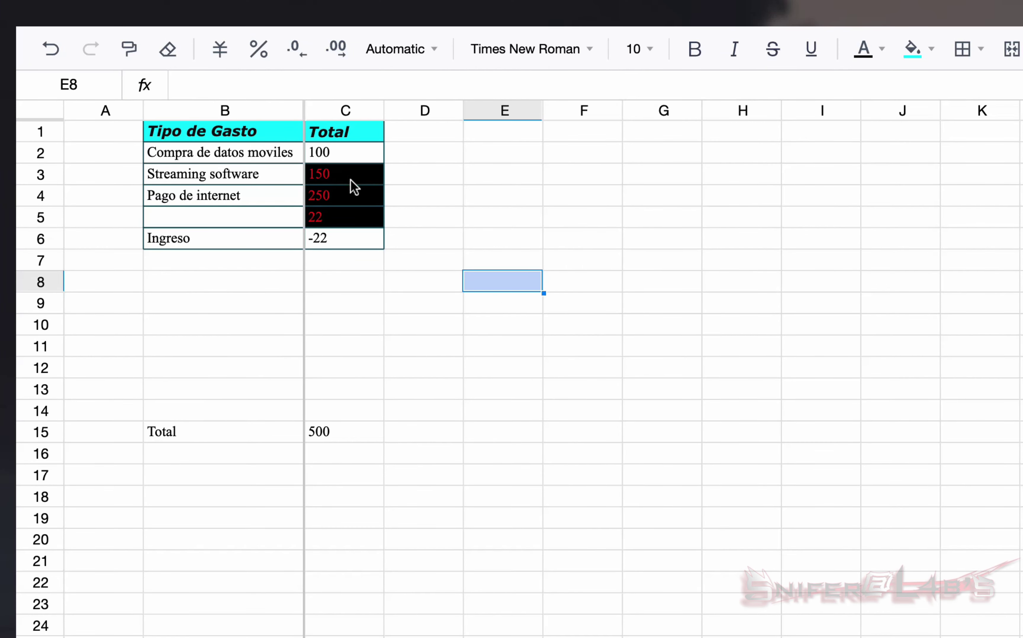
Select the Total values 150, 250 and 22, then undo the highlight formatting
left_click_drag(354, 177, 338, 221)
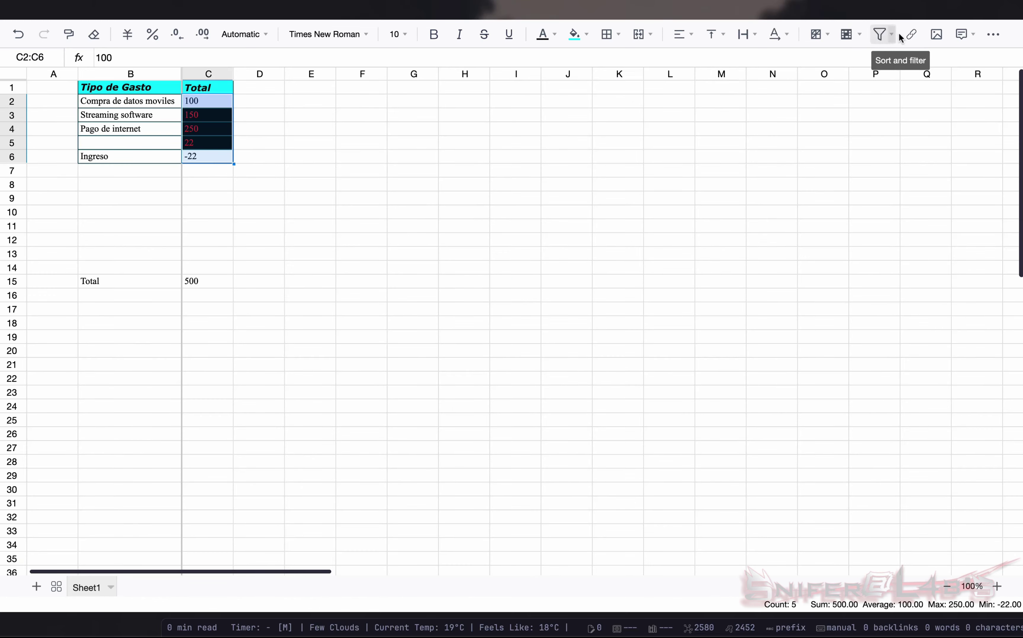
left_click(634, 254)
key("ctrl+z")
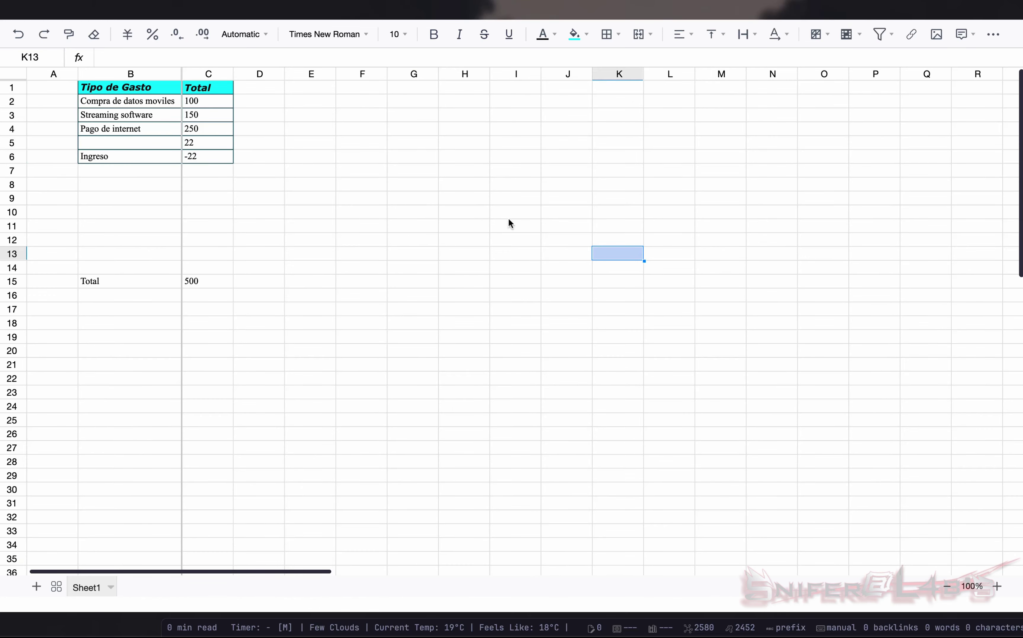
Insert a Suscribete webpage link to the YouTube channel in K13 and open it to test
left_click(911, 34)
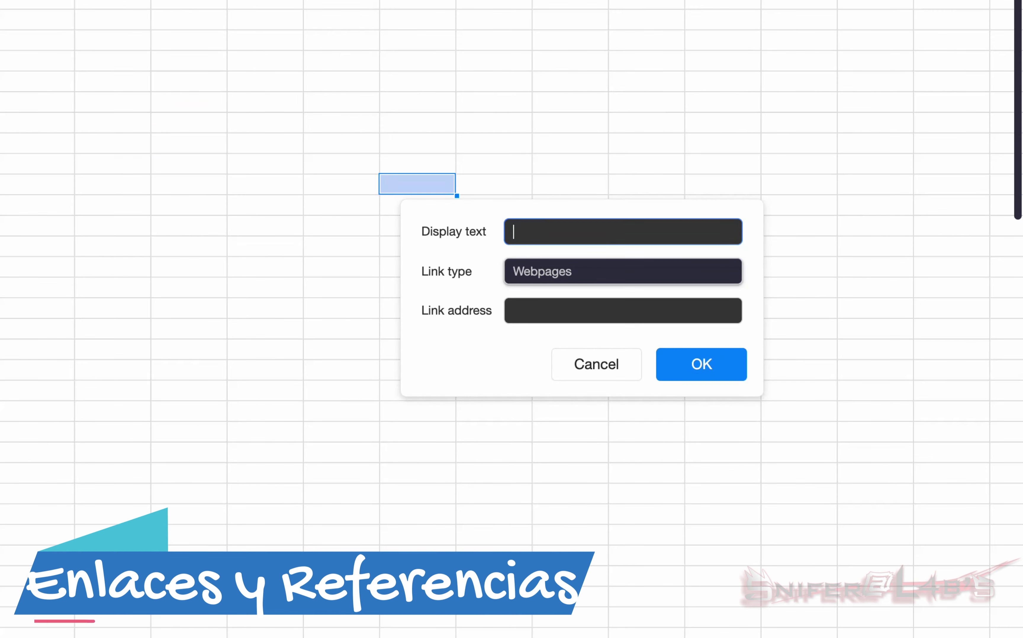
type("T")
key("BackSpace")
type("Suscrb")
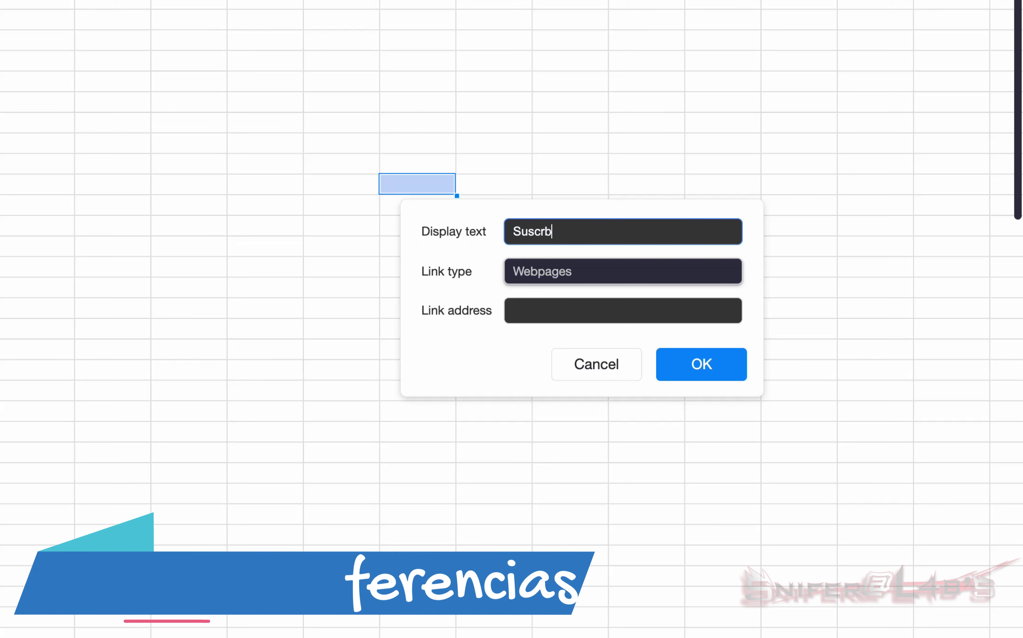
key("BackSpace")
type("ibete")
key("Tab")
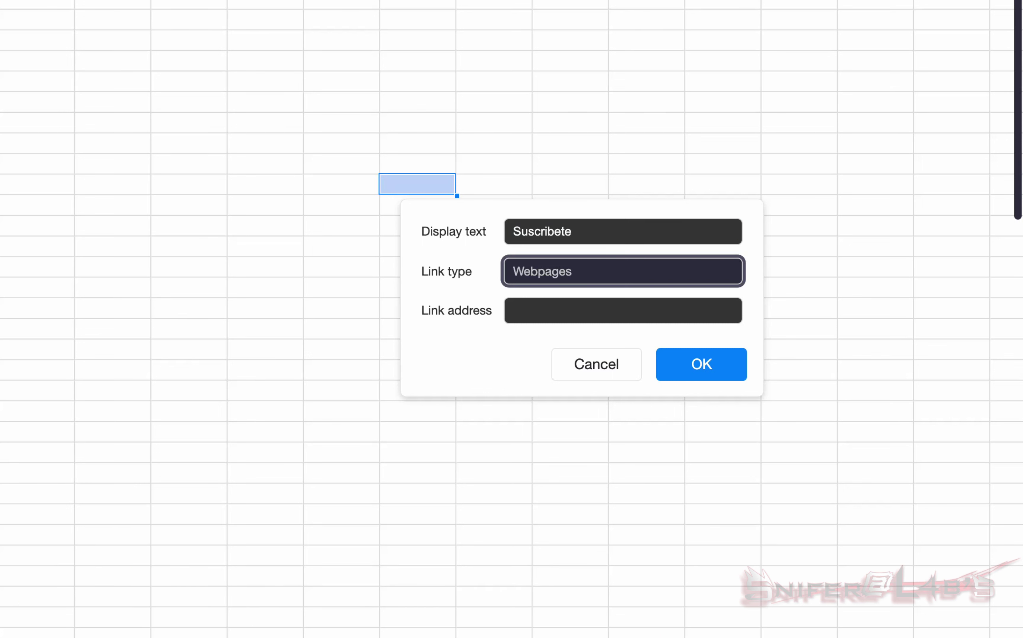
left_click(620, 273)
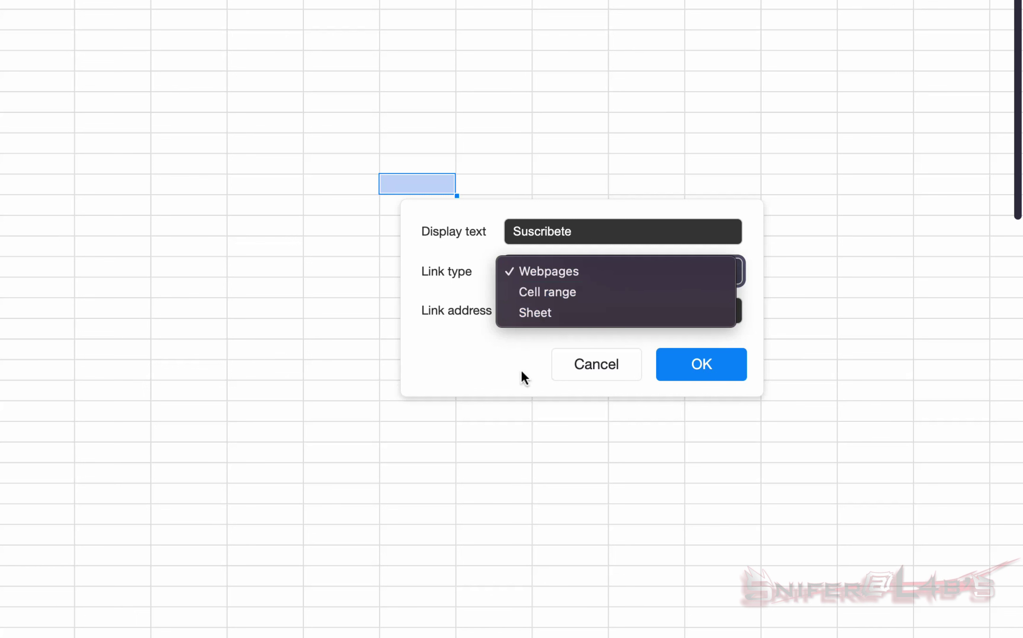
left_click(578, 315)
left_click(578, 315)
type("http")
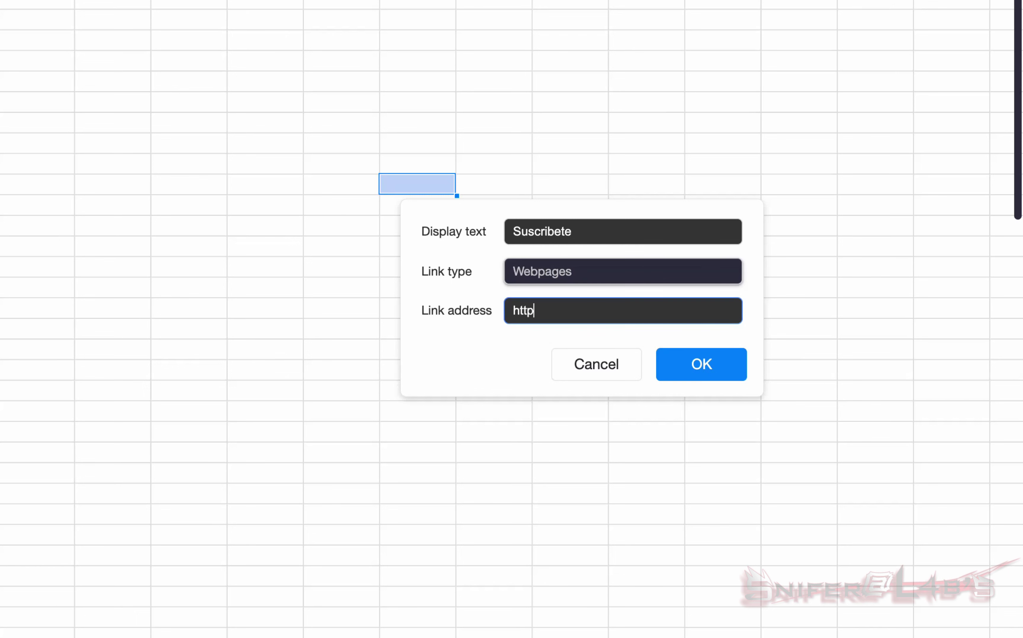
type("s:")
key("BackSpace")
key("BackSpace")
key("BackSpace")
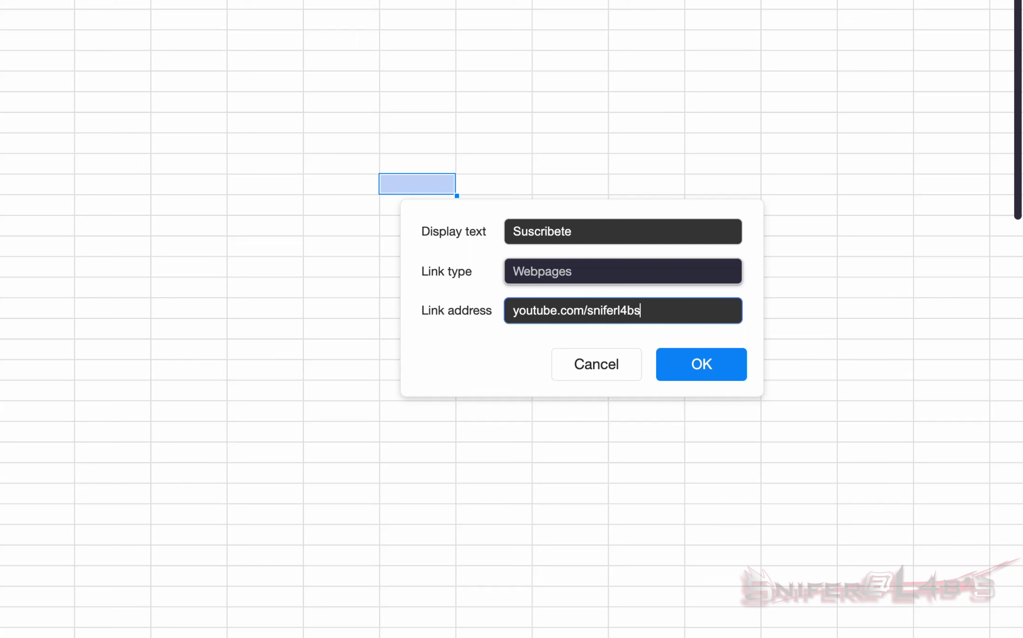
left_click(697, 376)
left_click(496, 251)
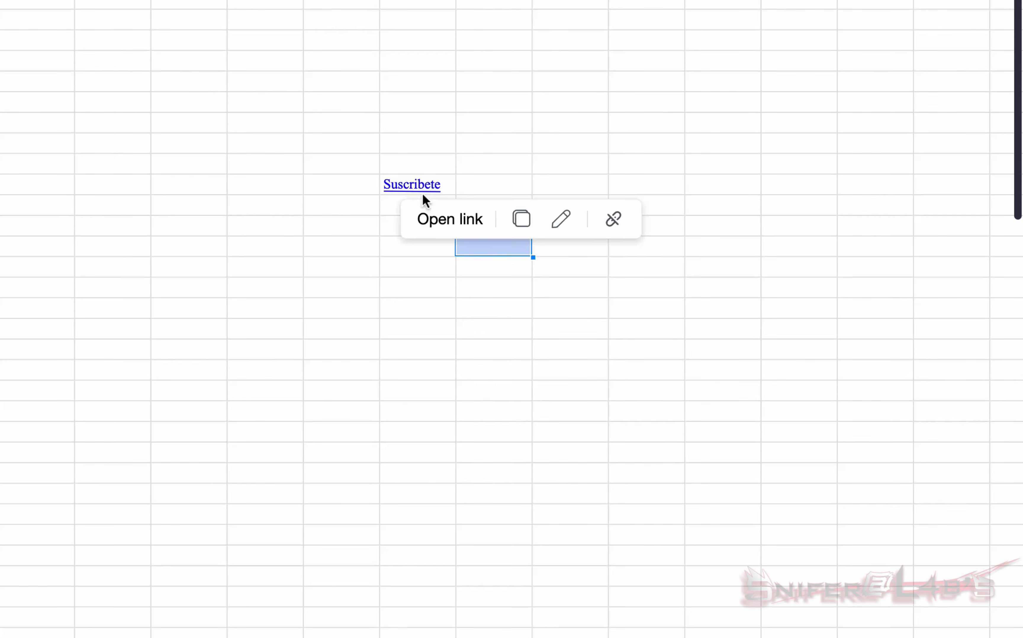
left_click(451, 226)
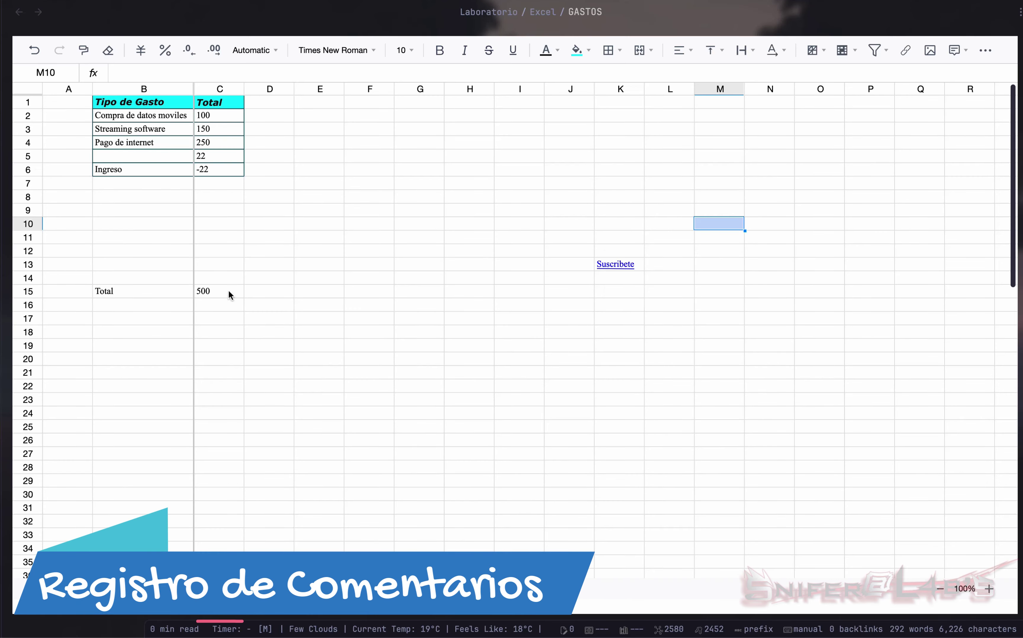
Write the note 'Total de gastos mensuales' as the comment on the Total cell B15, fixing typos
left_click(230, 294)
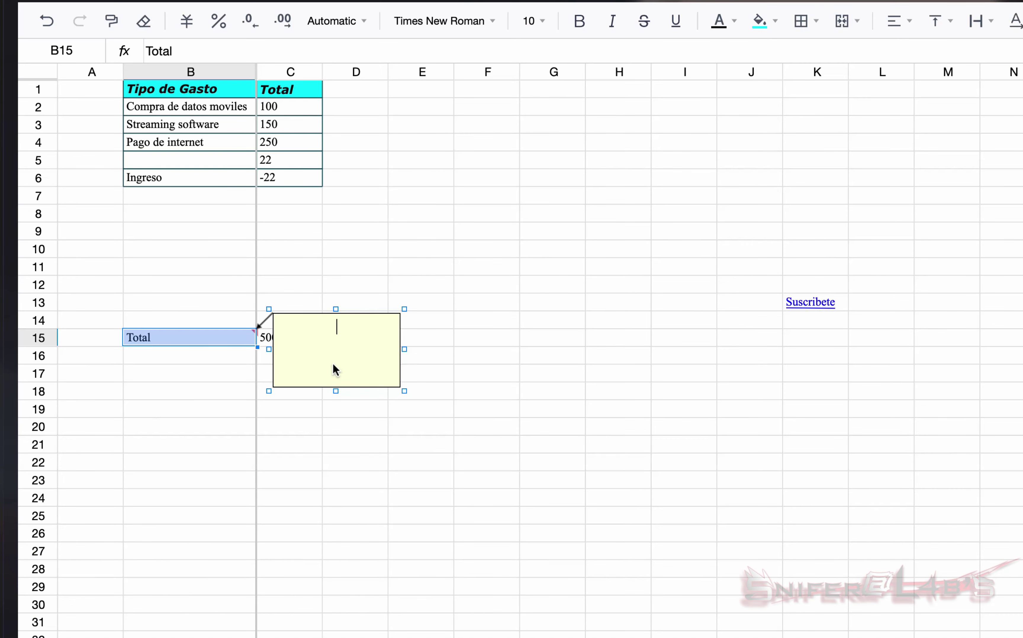
type("Total de")
key("BackSpace")
key("BackSpace")
type("de gastos")
key("BackSpace")
key("BackSpace")
key("BackSpace")
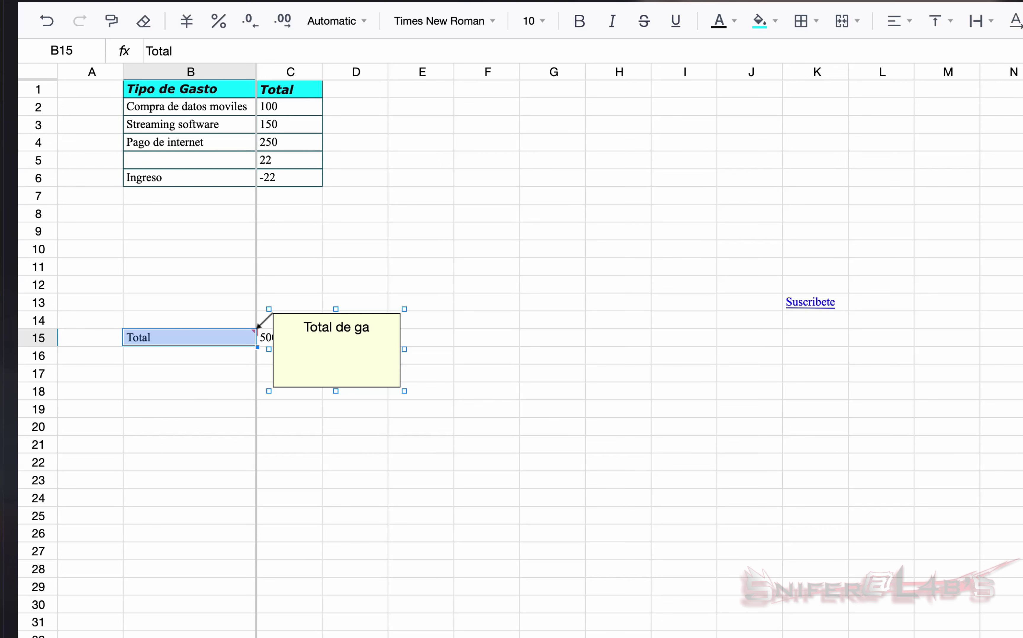
type("stos mensuales")
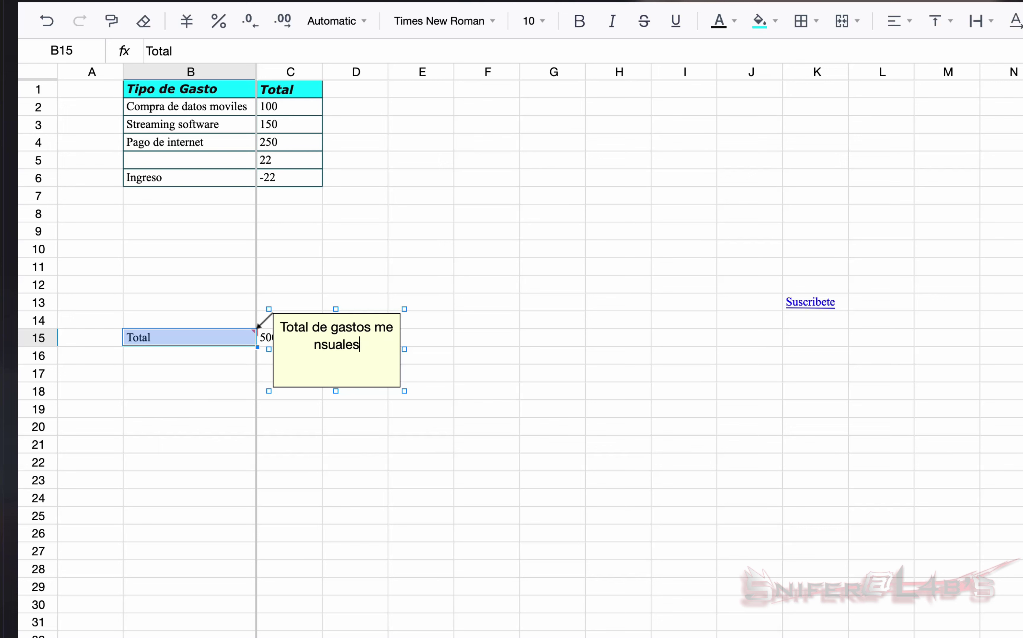
key("Return")
left_click(558, 422)
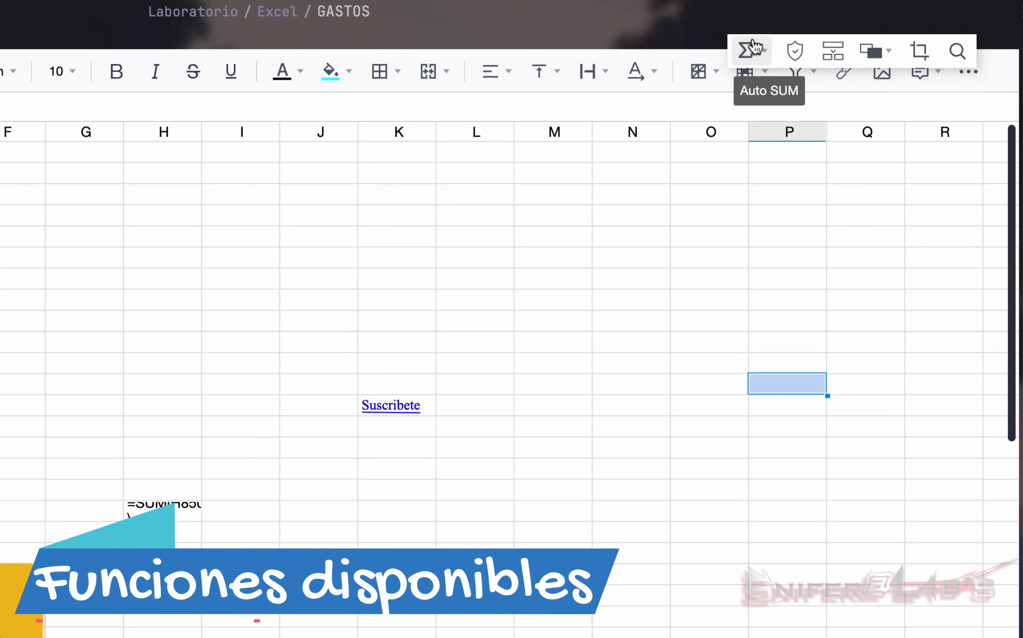
left_click(764, 50)
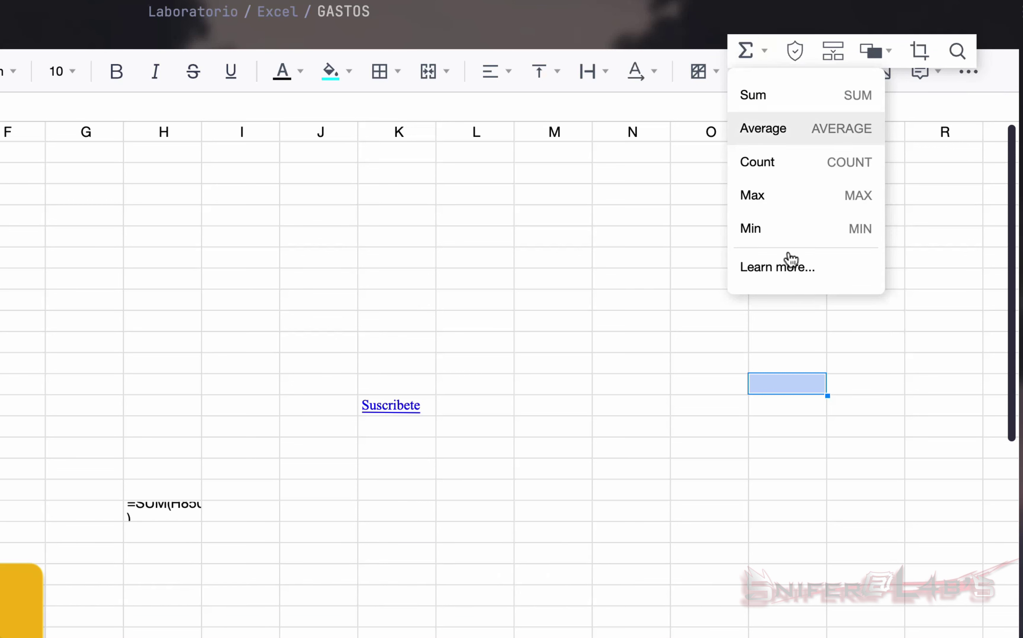
left_click(804, 274)
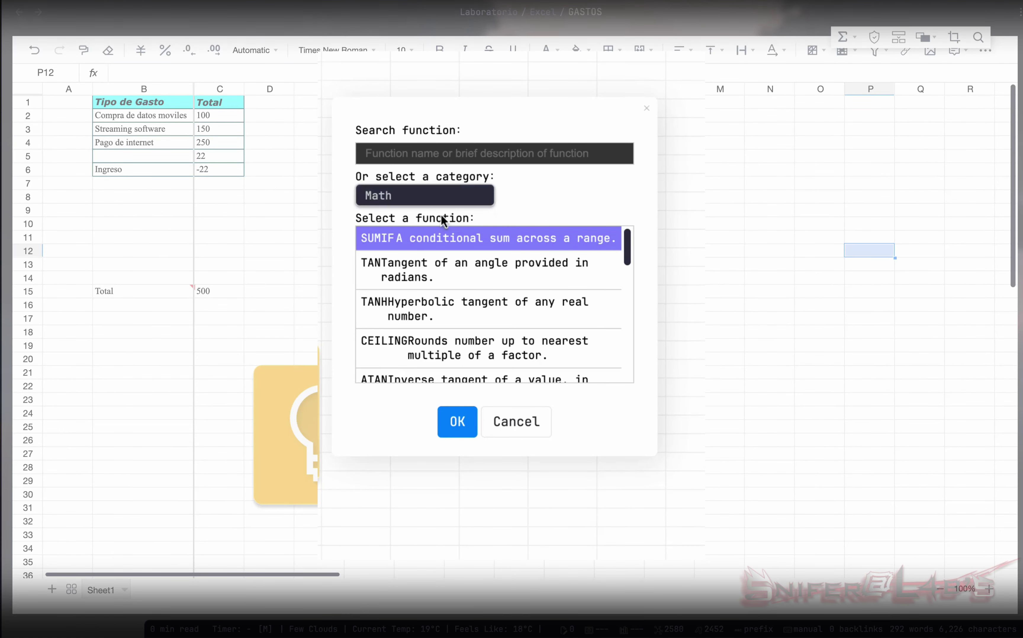
left_click(443, 197)
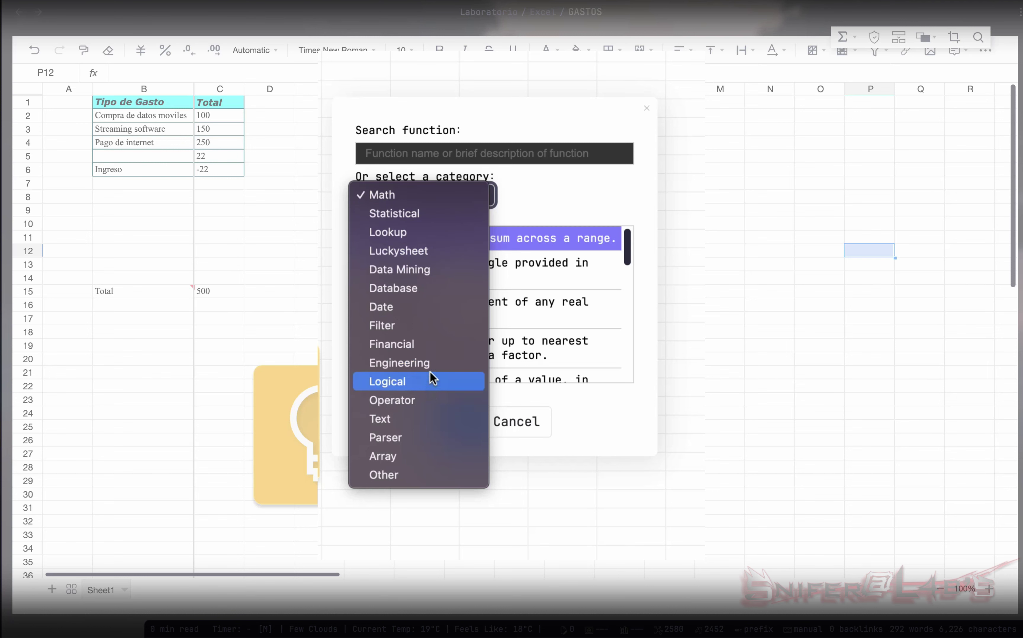
left_click(670, 134)
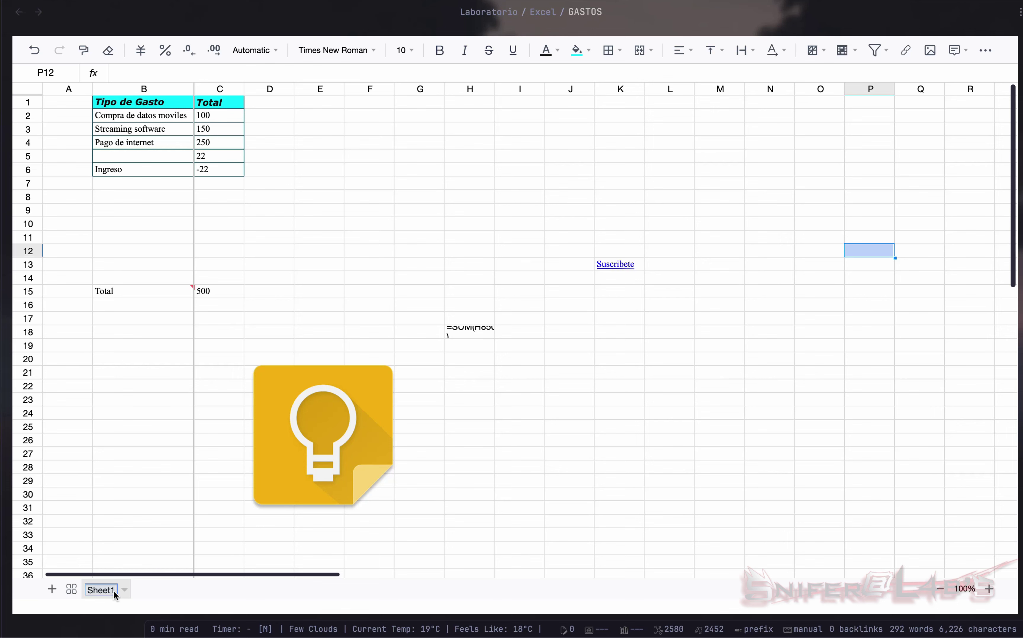
Rename Sheet1 to HOJA, then add a second blank sheet named test
type("HOJA")
key("Return")
left_click(52, 589)
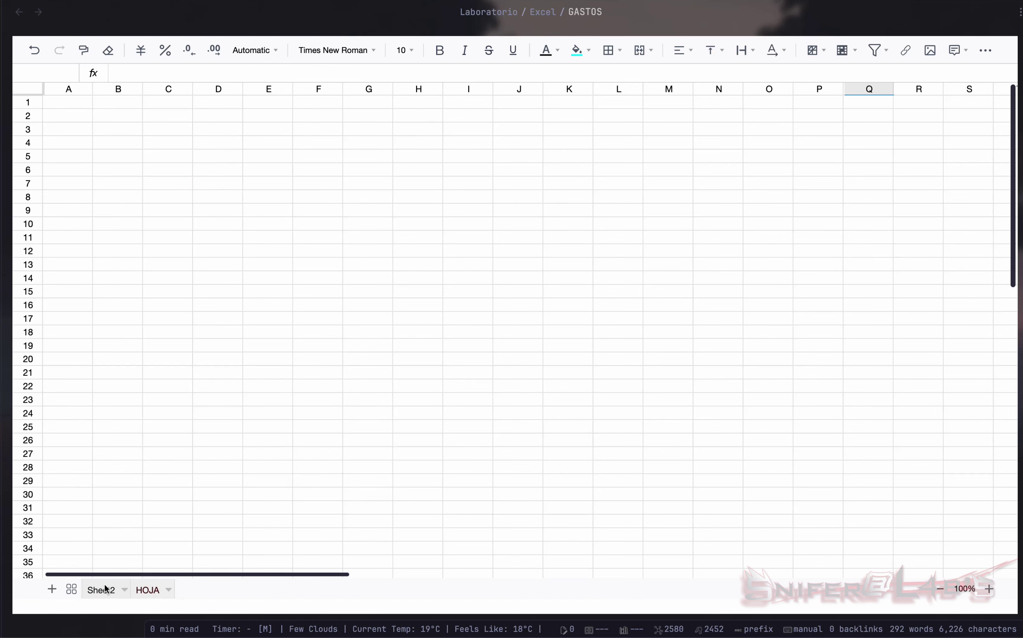
double_click(95, 590)
type("test")
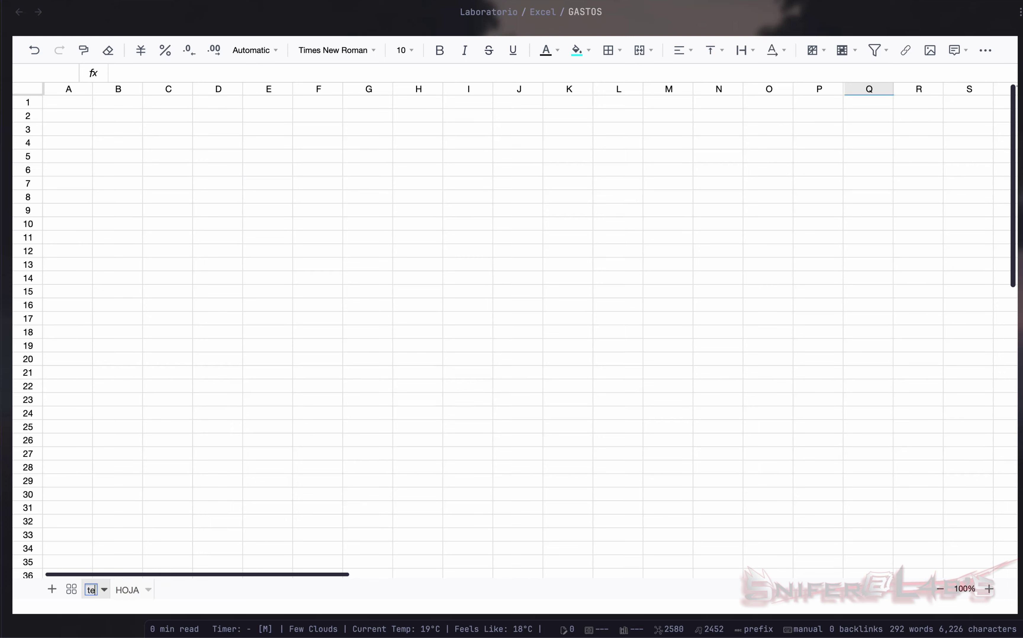
key("Return")
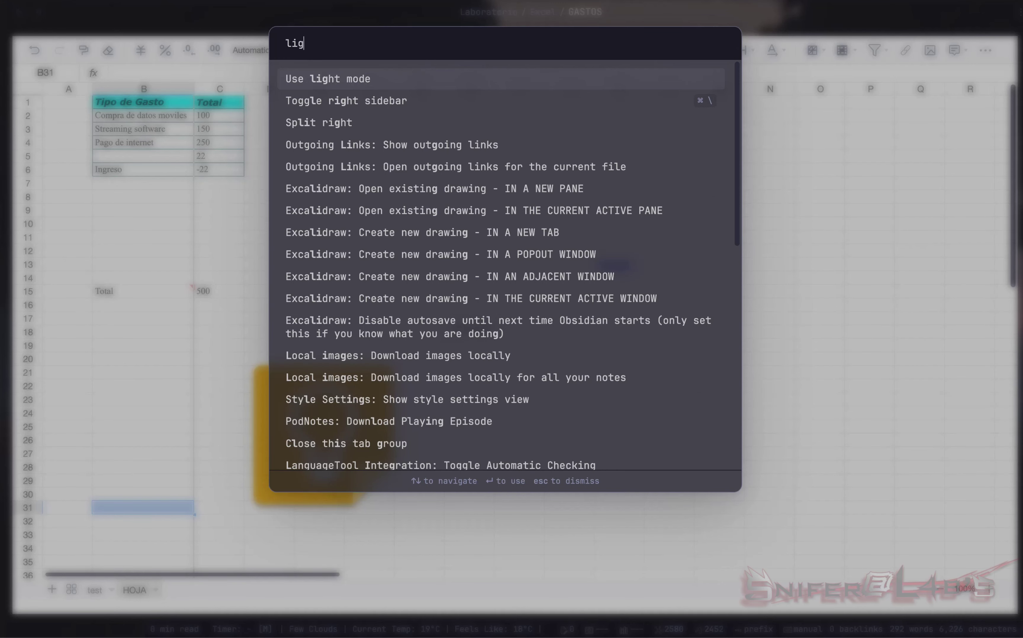
key("Return")
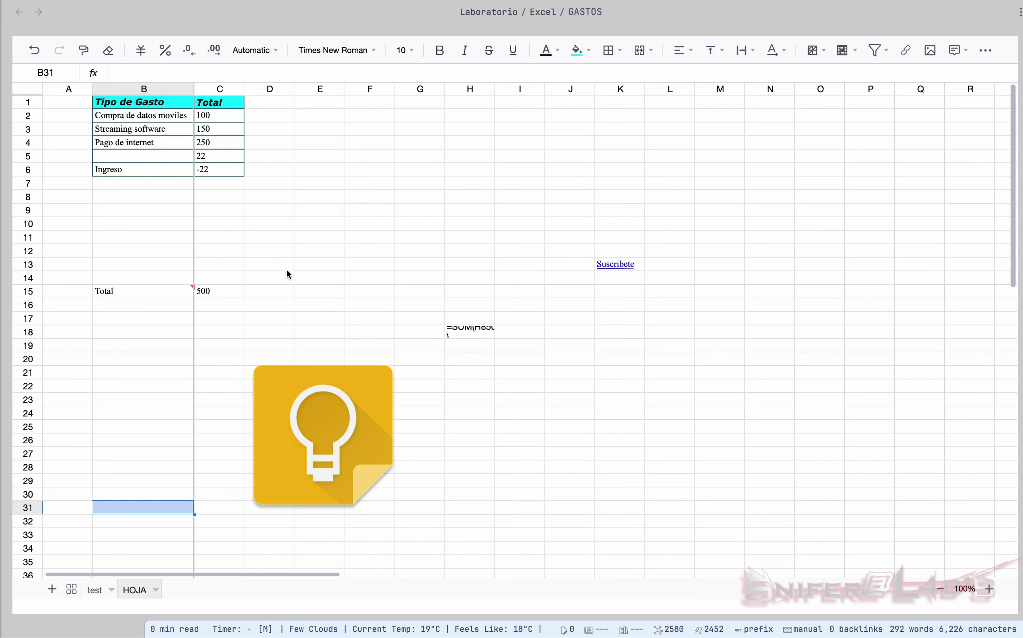
left_click(347, 212)
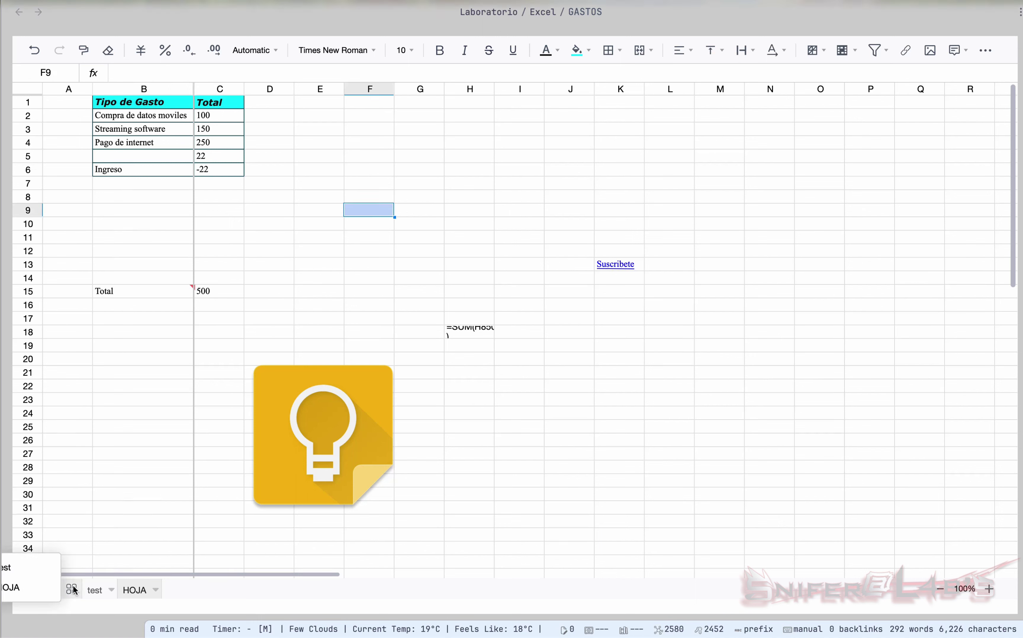
left_click(870, 252)
left_click(399, 210)
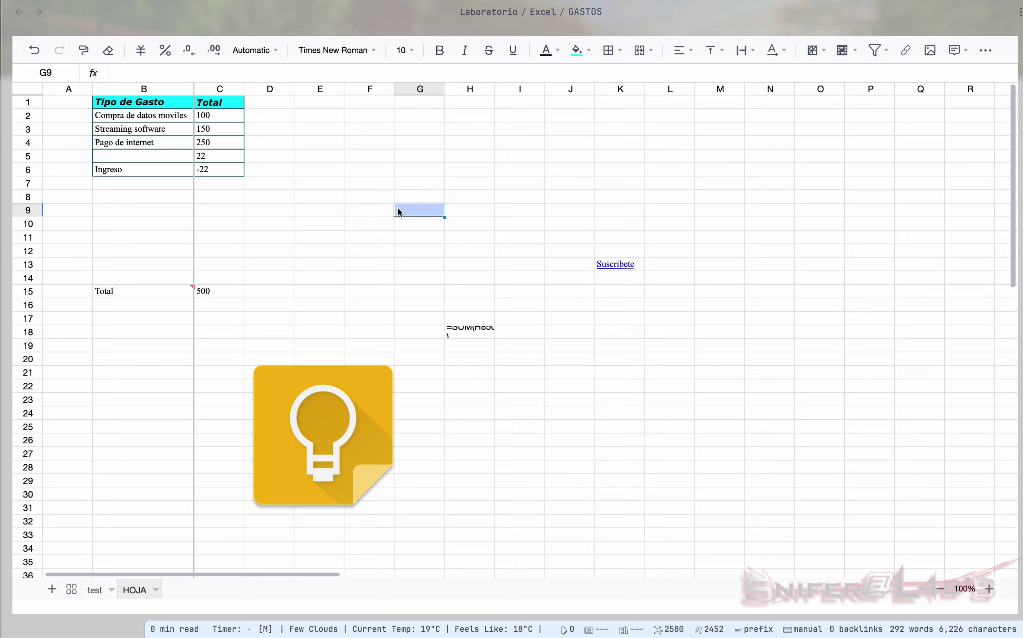
key("super+p")
type("dark")
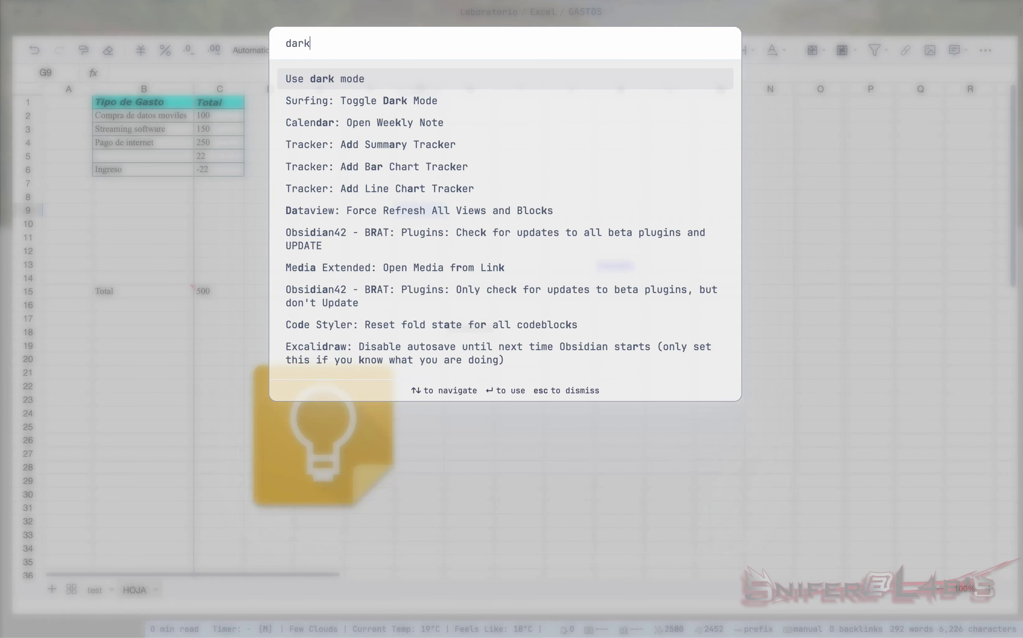
key("Return")
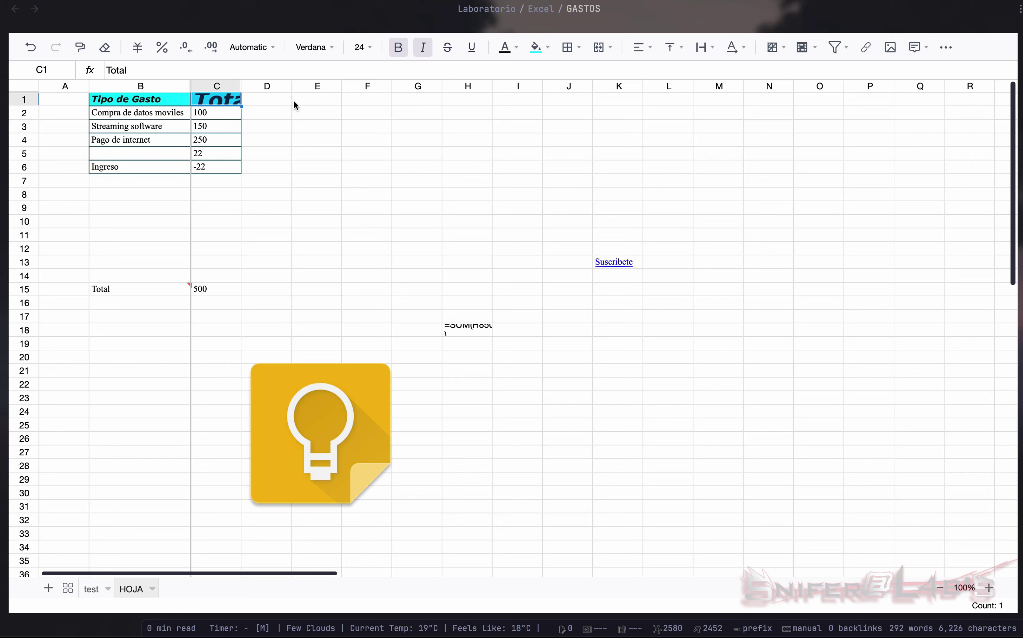
left_click(302, 153)
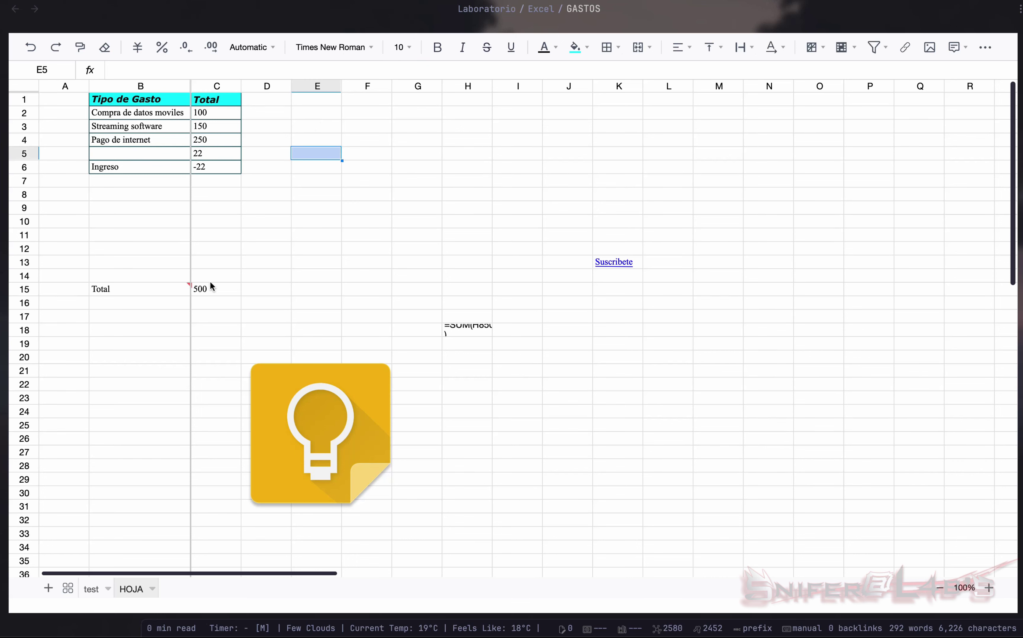
left_click(222, 289)
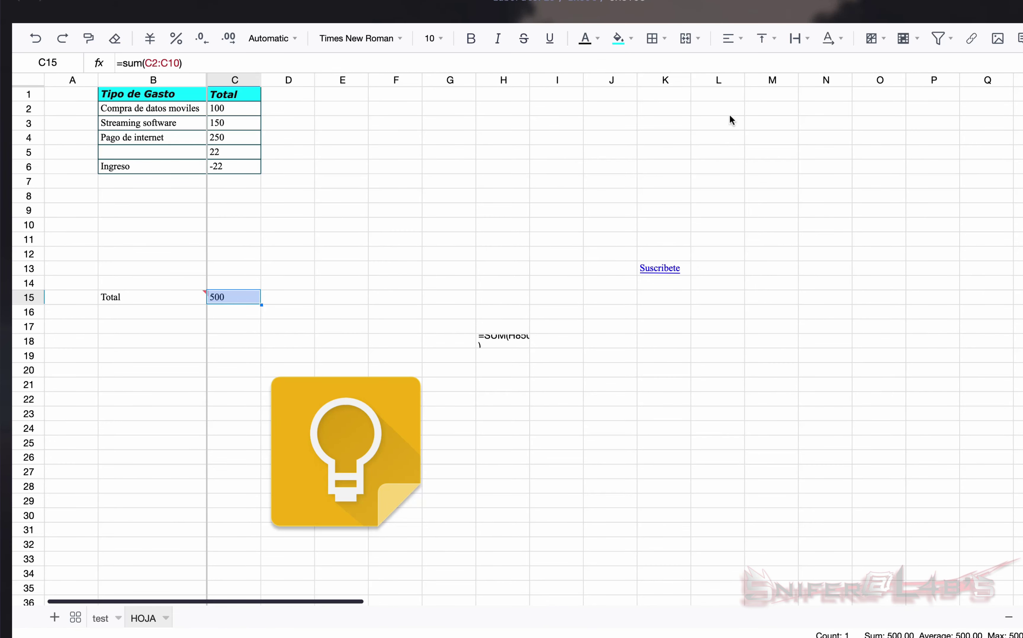
left_click(806, 39)
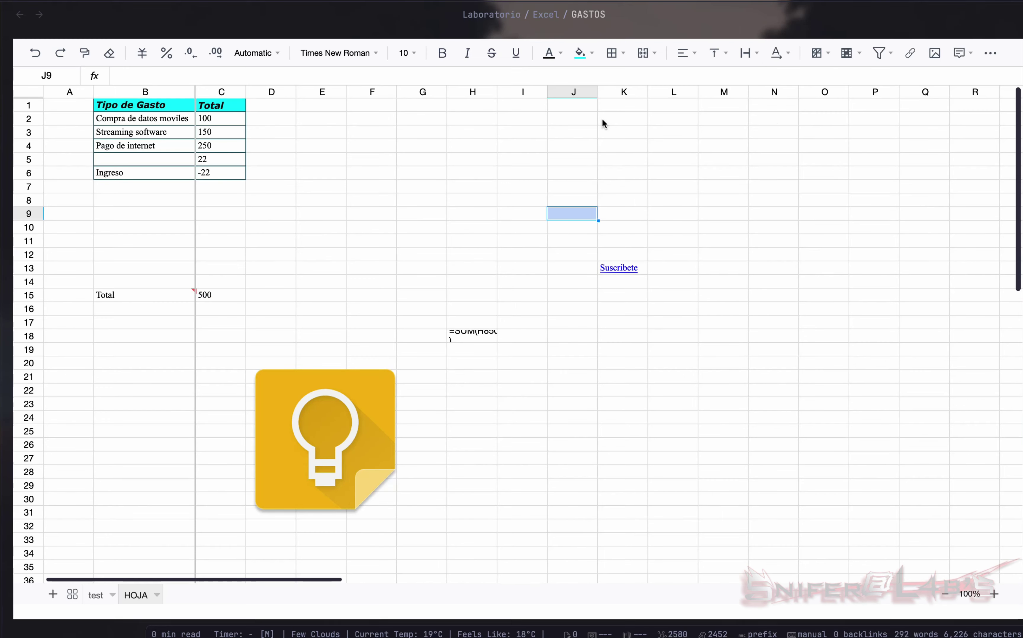